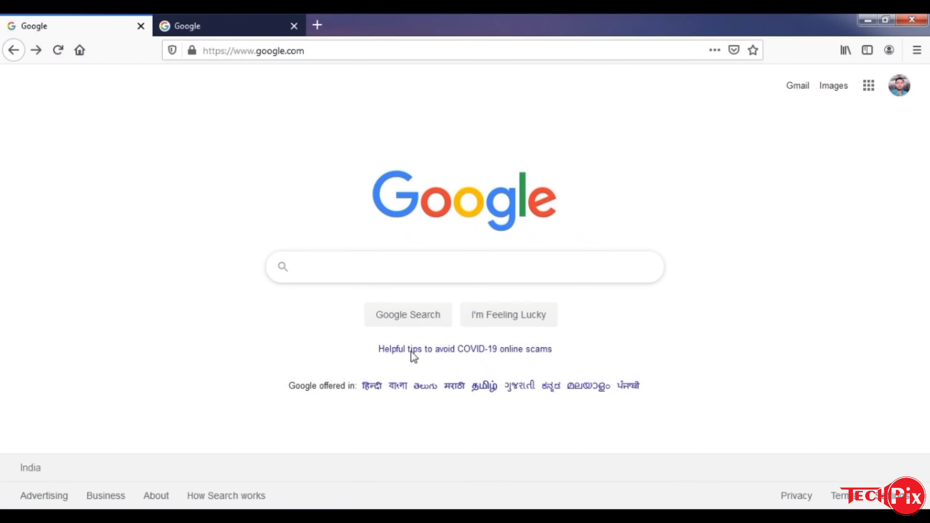
Search Google for godaddy and open the GoDaddy India website from the results
left_click(354, 261)
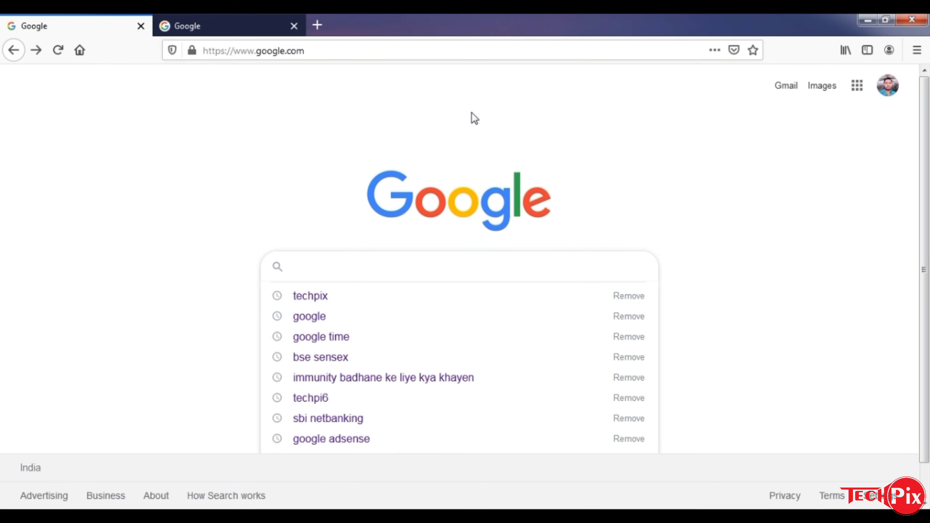
type("go")
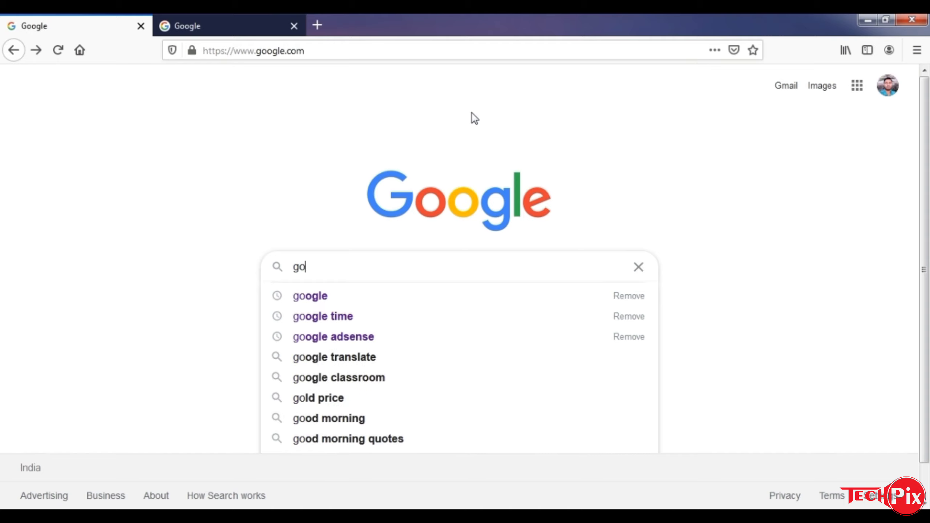
type("da")
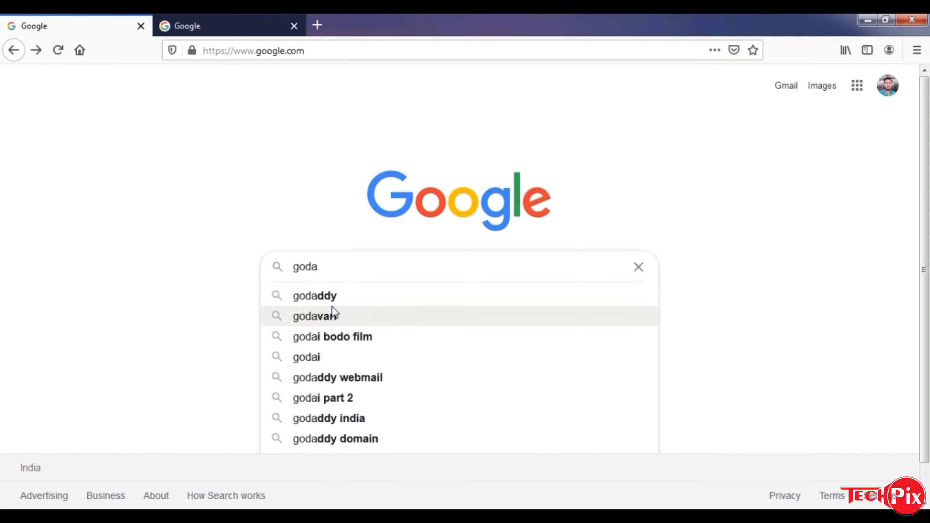
left_click(328, 297)
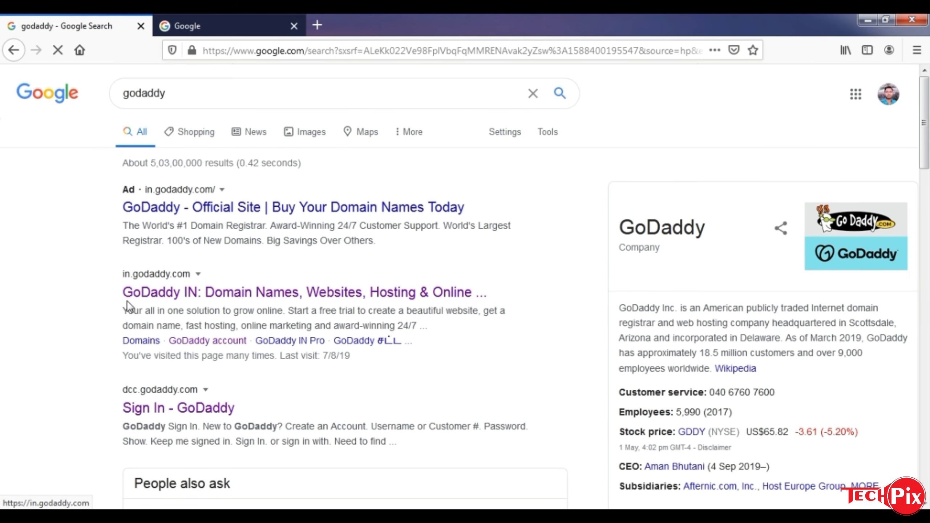
left_click(164, 293)
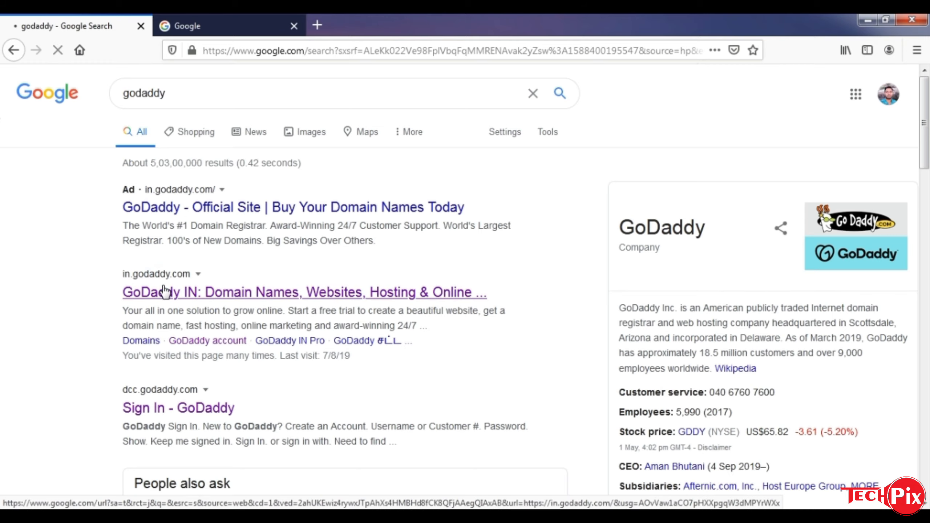
left_click(225, 23)
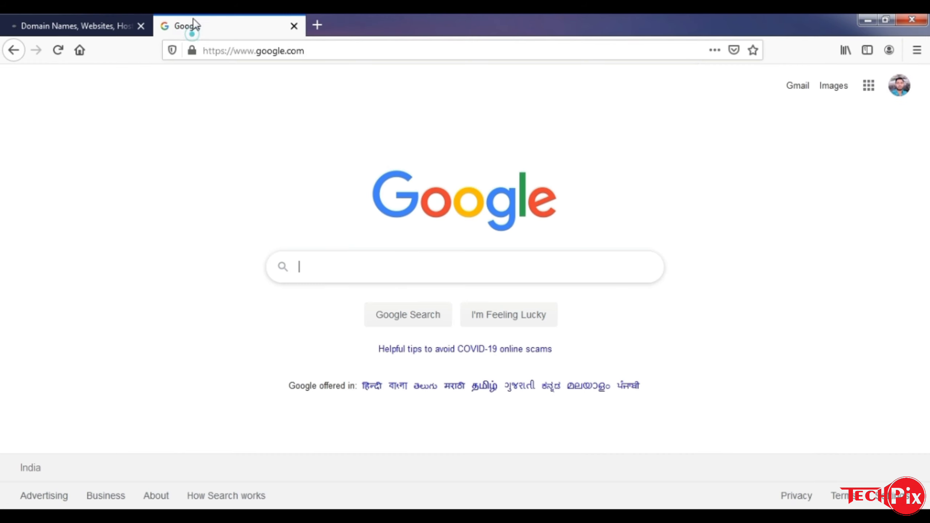
left_click(347, 271)
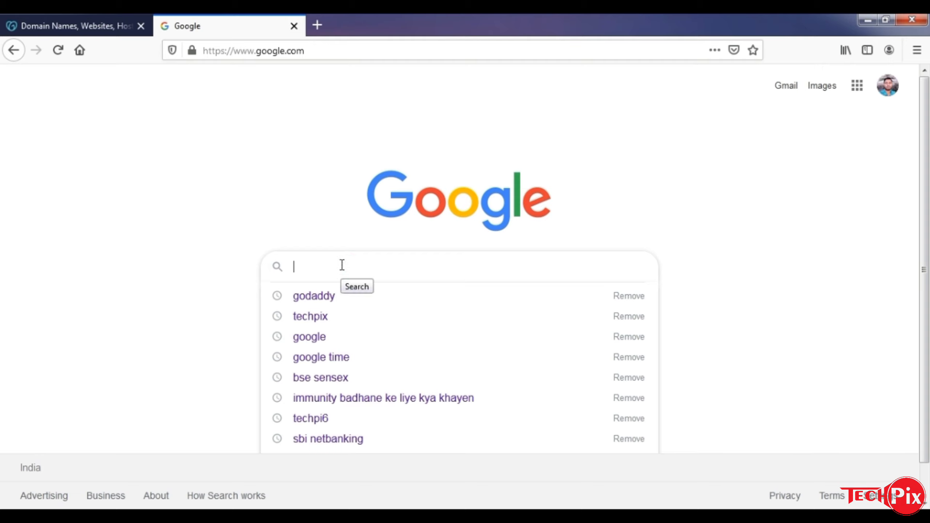
type("b")
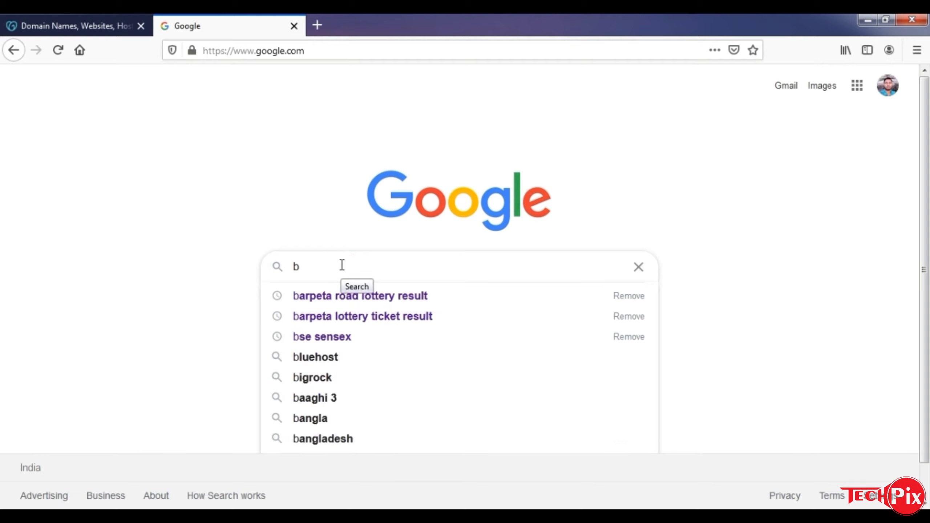
type("ig")
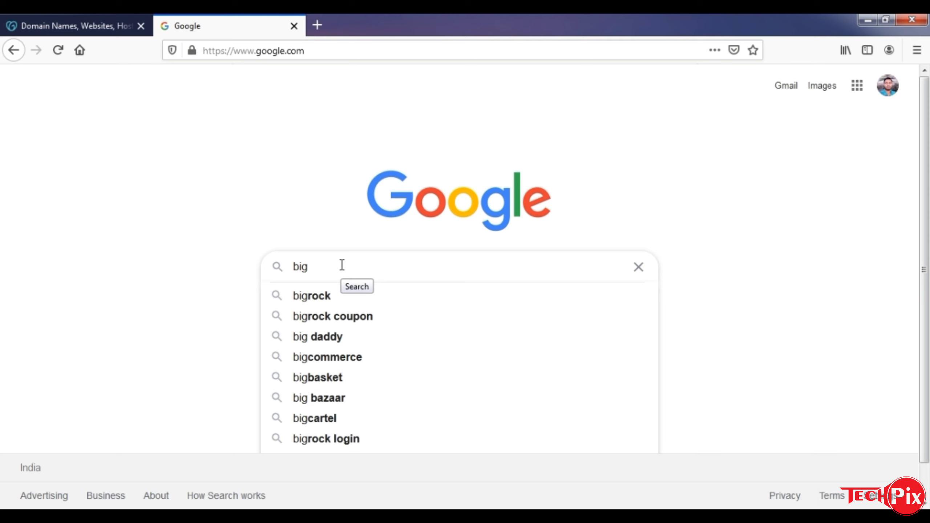
left_click(324, 297)
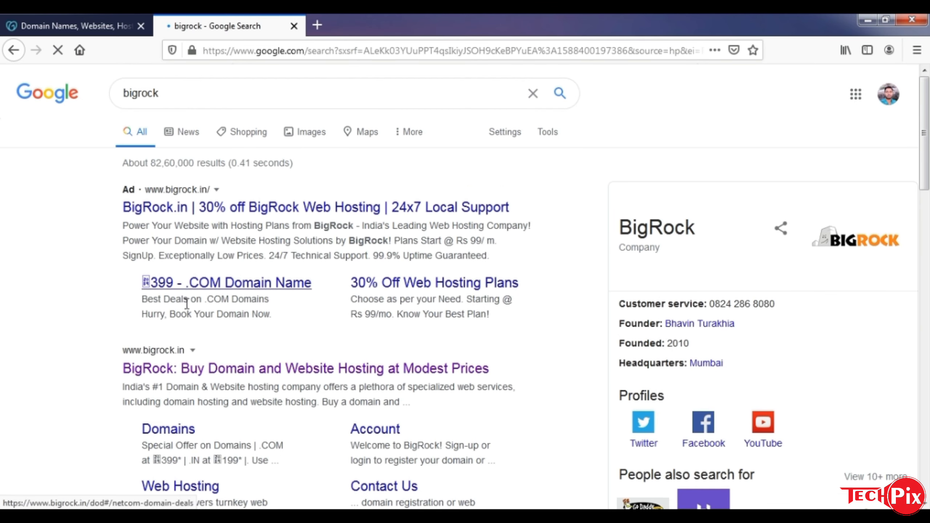
left_click(169, 369)
Return to the GoDaddy home page and dismiss the Windows color scheme prompt without choosing an option
left_click(51, 25)
left_click(216, 25)
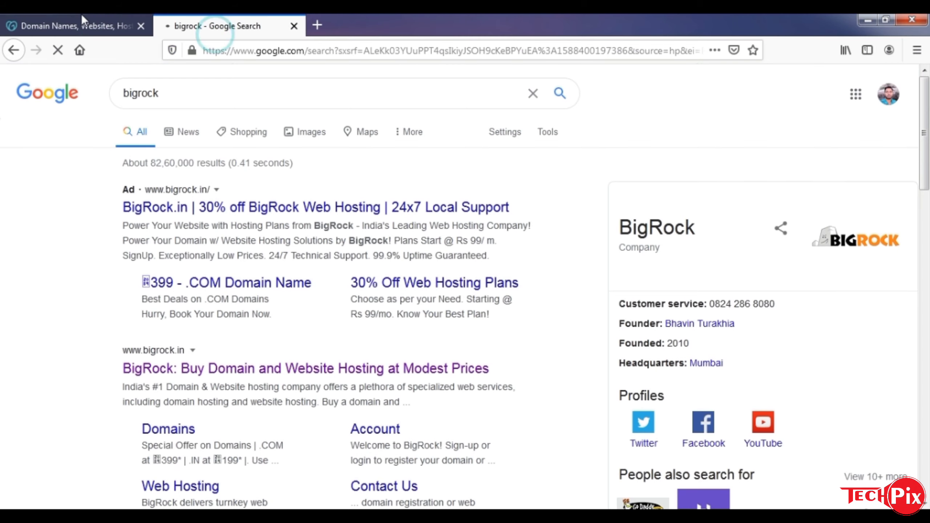
left_click(80, 24)
left_click(183, 26)
left_click(86, 20)
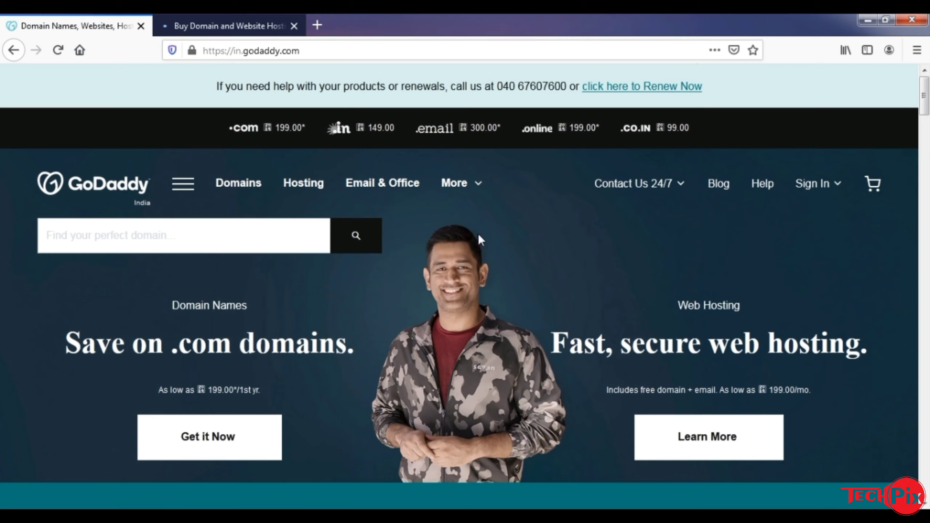
key("F5")
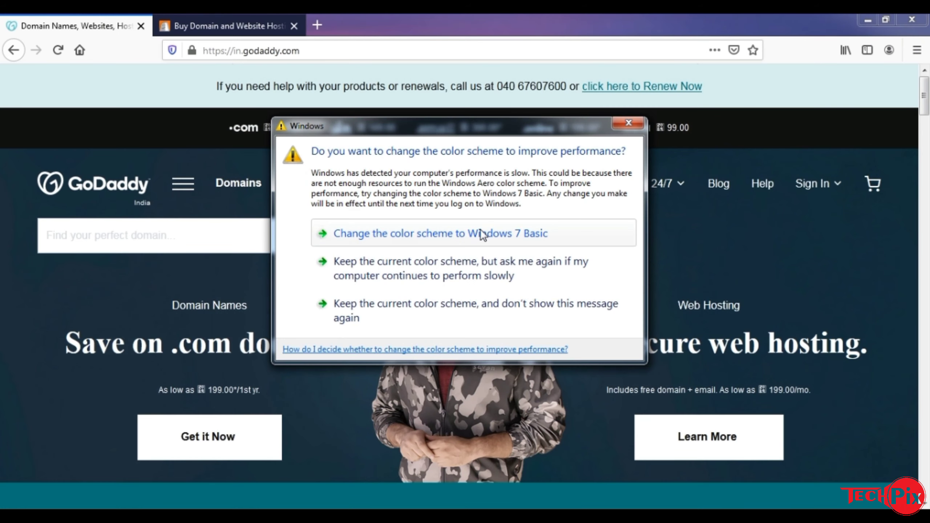
left_click(627, 123)
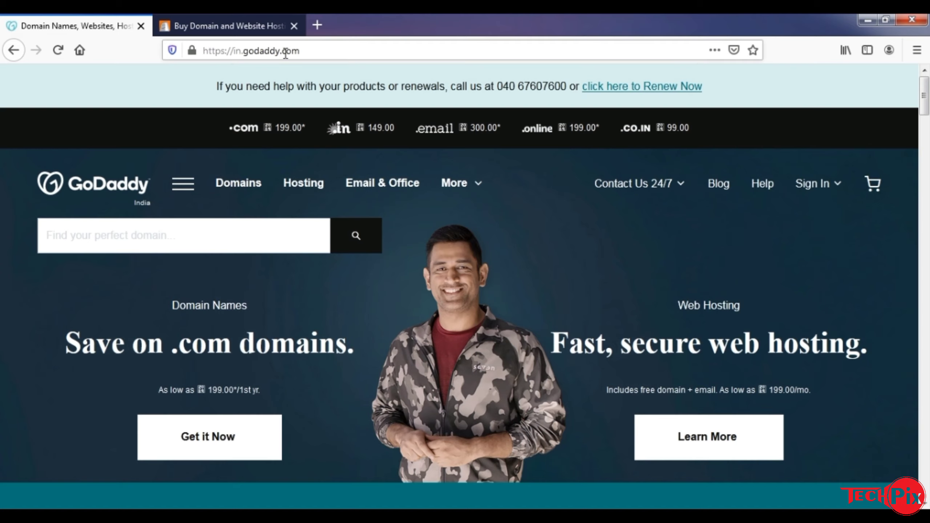
Highlight the .com ending in GoDaddy's web address and the .in ending in BigRock's web address
left_click(285, 51)
left_click_drag(285, 51, 312, 55)
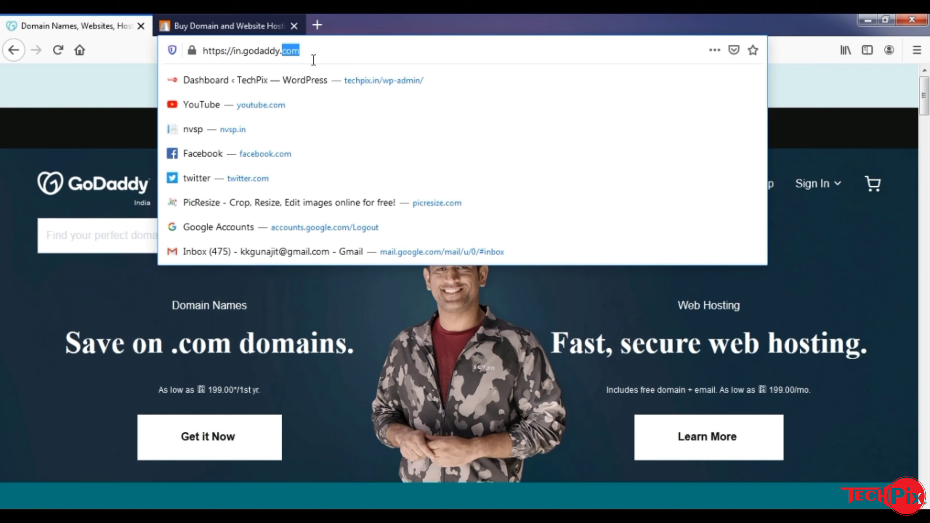
left_click(247, 21)
left_click(287, 51)
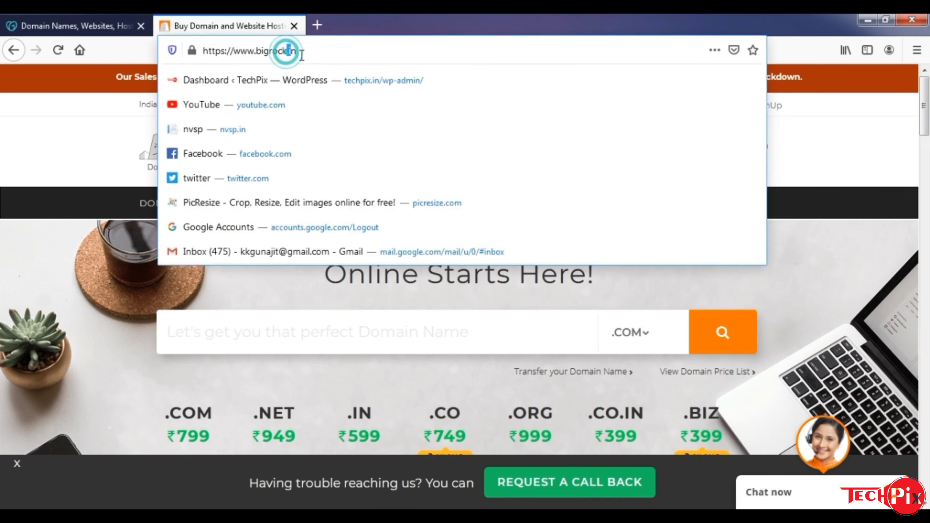
left_click(303, 52)
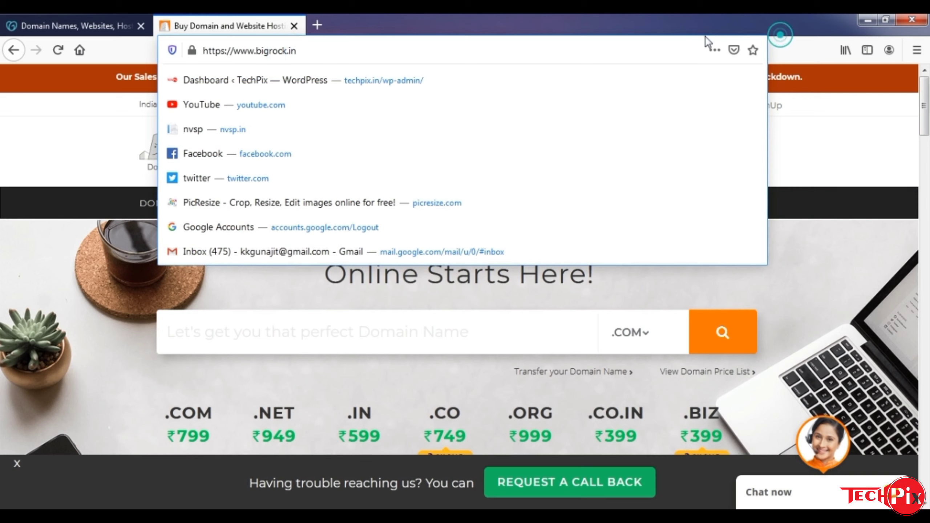
Alternate between the GoDaddy and BigRock sites to compare the domain extensions in their web addresses
left_click(99, 17)
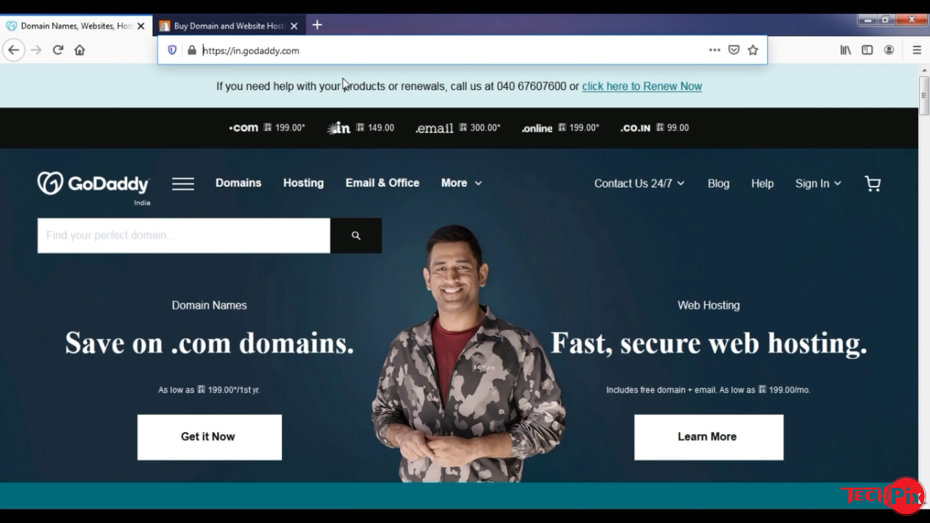
left_click(245, 25)
left_click(124, 18)
left_click(227, 26)
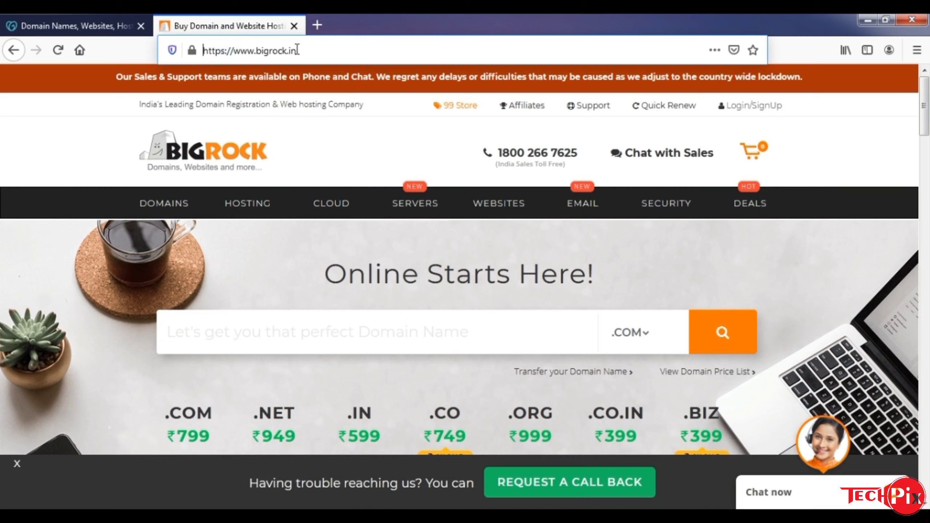
left_click(77, 16)
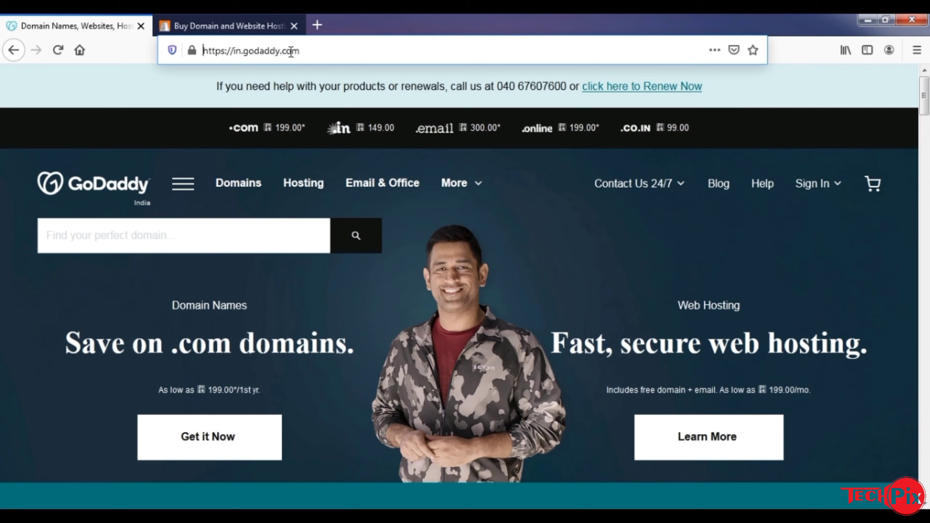
left_click(237, 21)
left_click(95, 15)
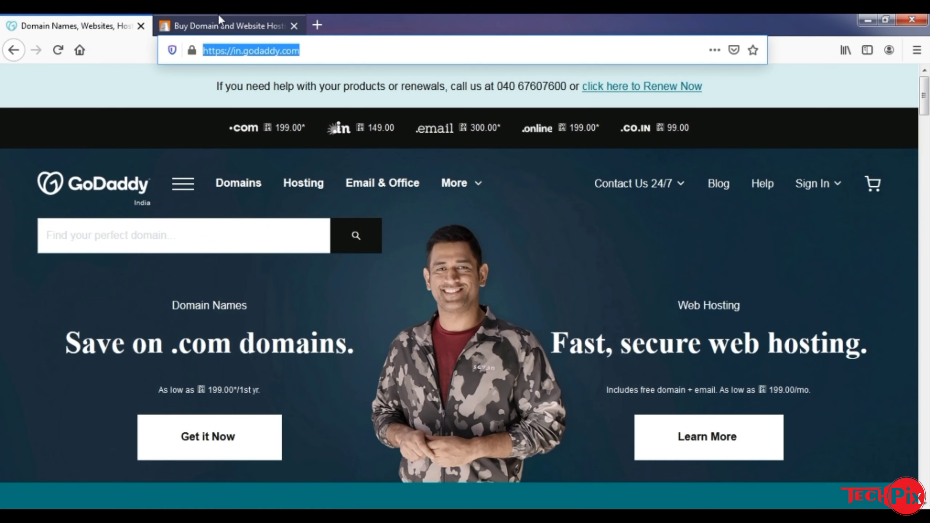
left_click(219, 16)
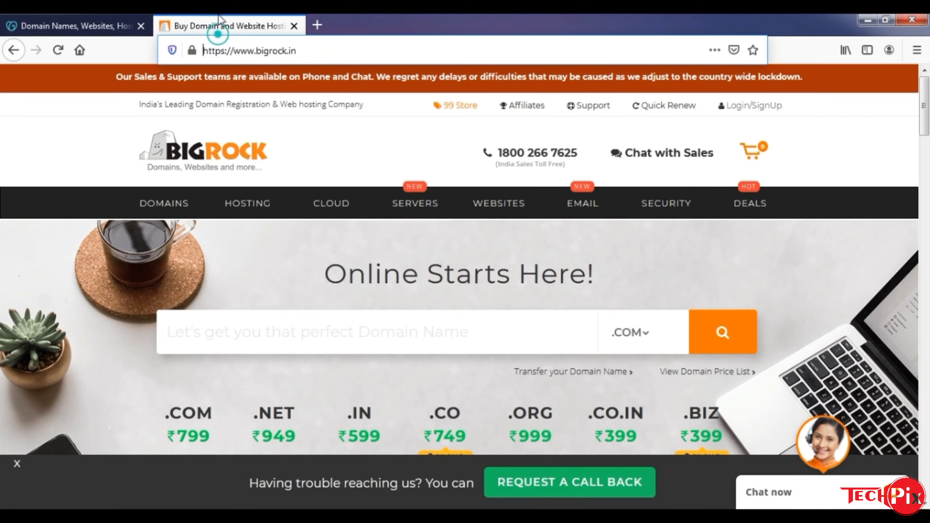
left_click(289, 52)
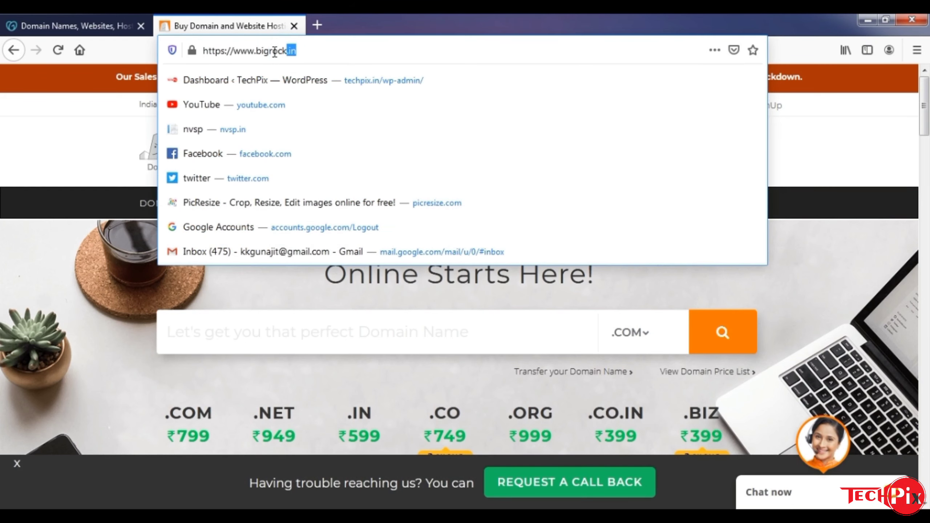
left_click(95, 26)
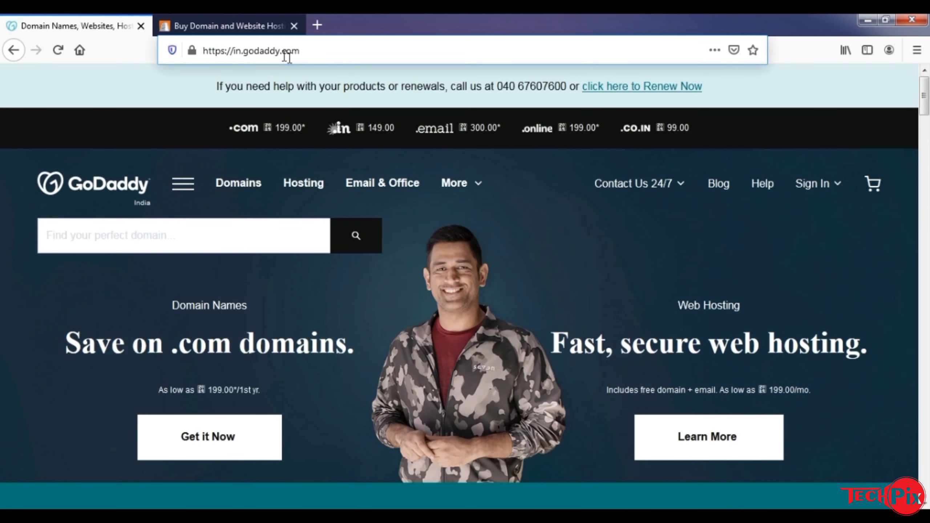
left_click(216, 26)
left_click(121, 23)
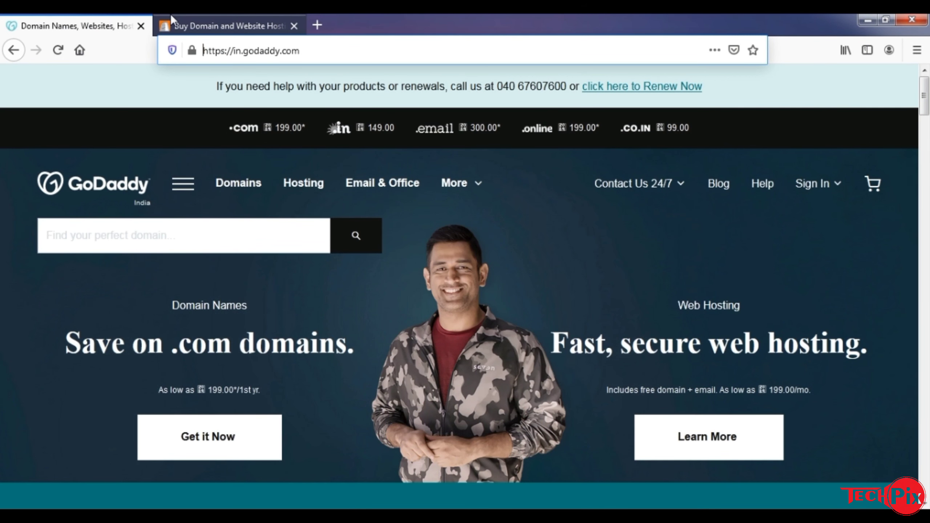
left_click(212, 17)
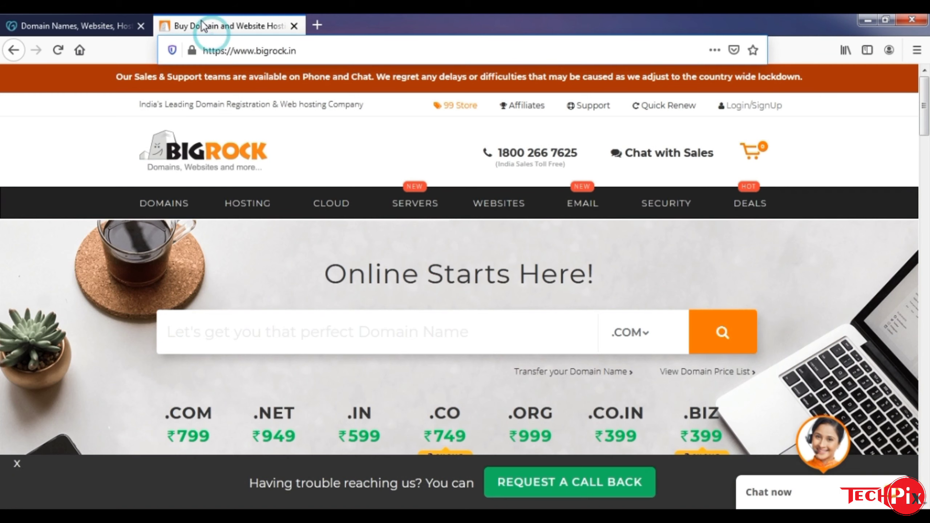
left_click(76, 16)
left_click(214, 16)
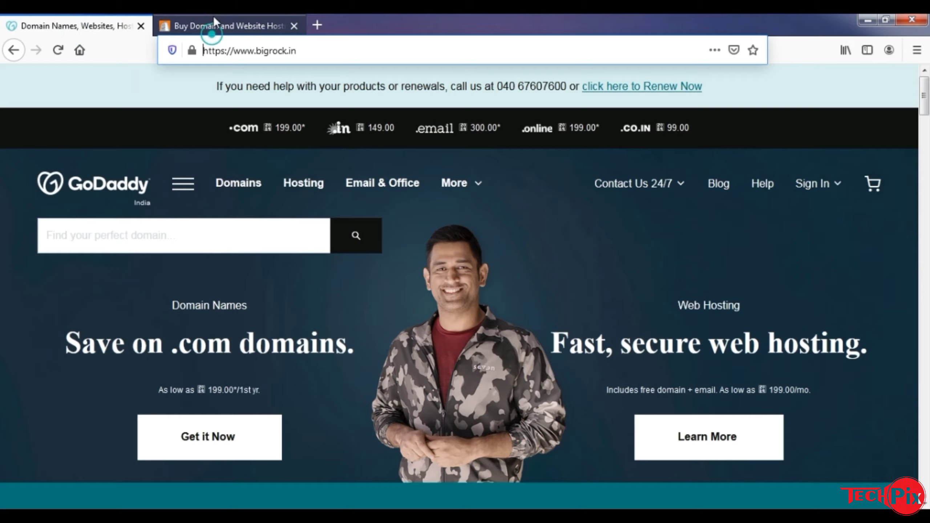
left_click(343, 54)
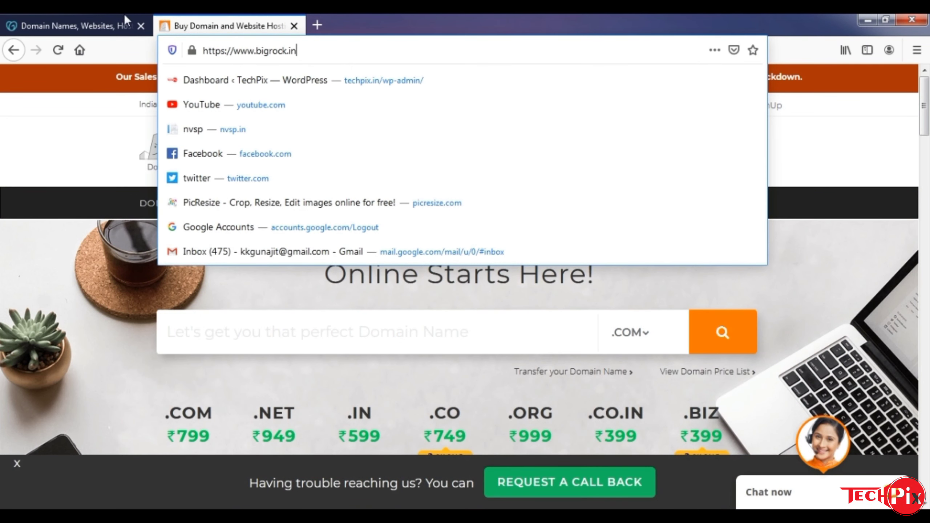
left_click(69, 26)
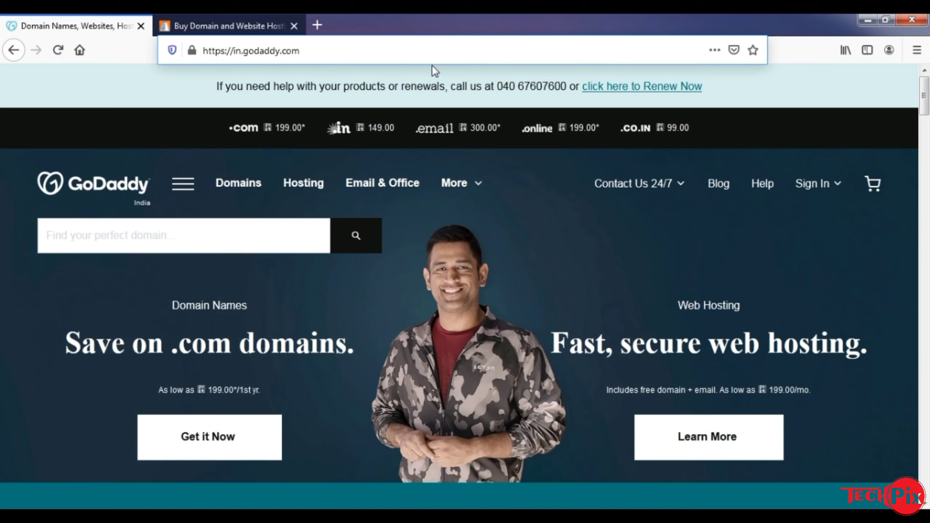
Examine GoDaddy's sign-in options for new customers and registered users, and close them again
left_click(126, 236)
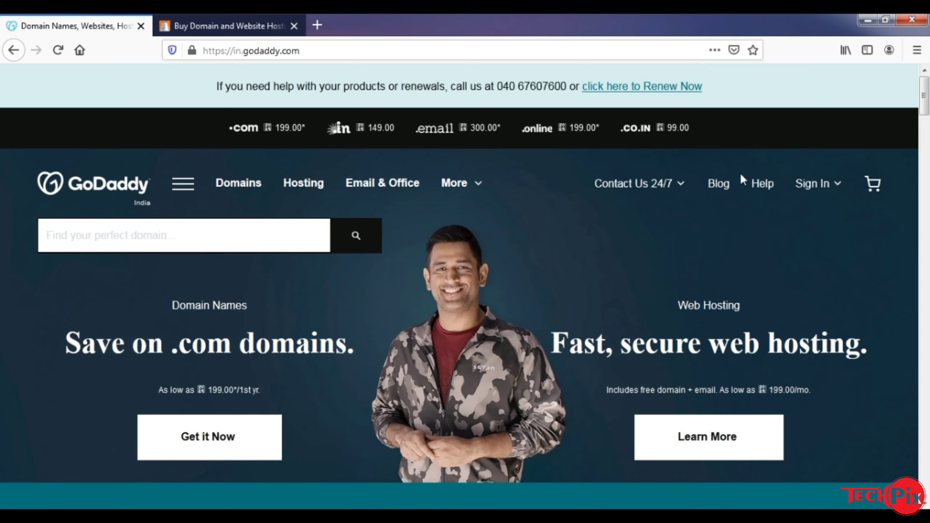
left_click(821, 183)
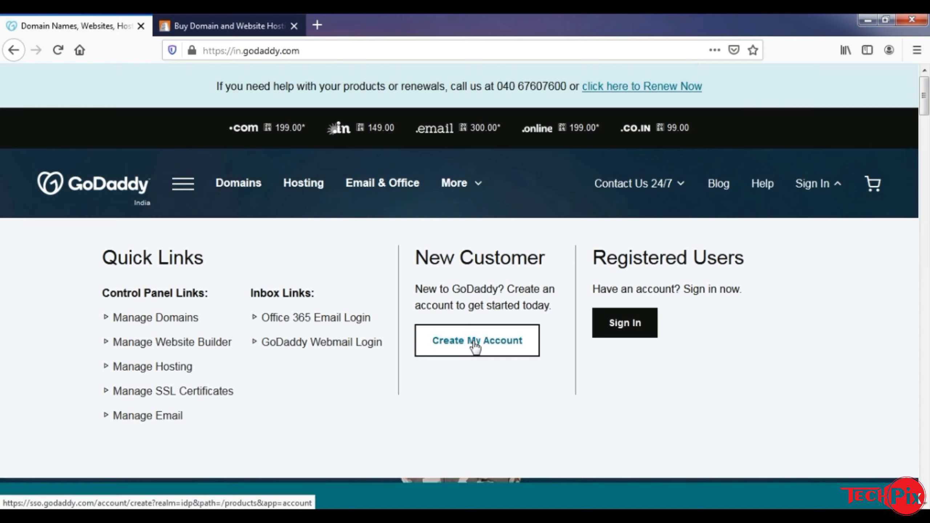
left_click(815, 184)
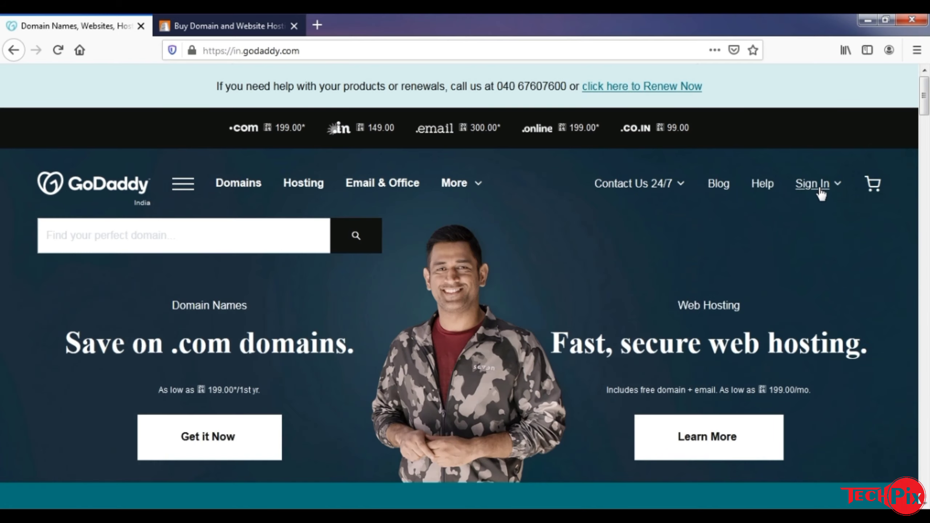
Open the Login/SignUp page on the BigRock site and return to the GoDaddy home page
key("ctrl+Tab")
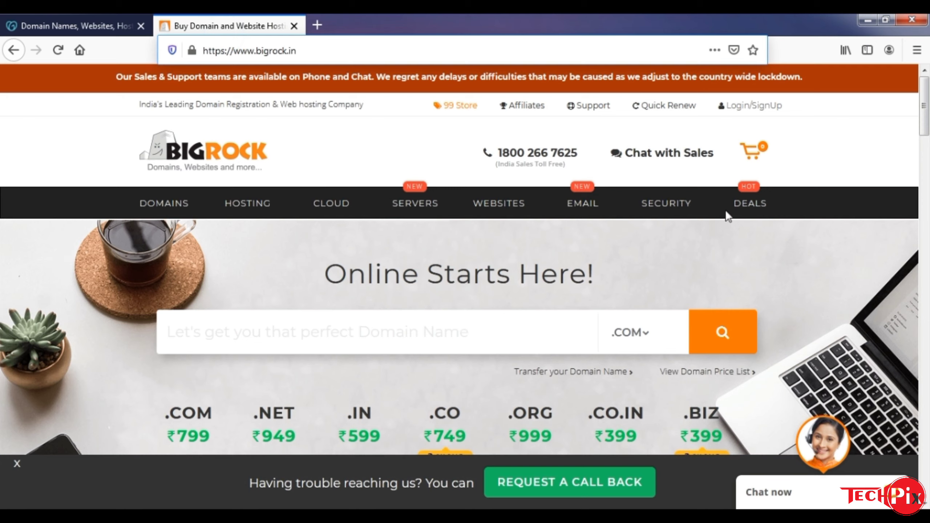
left_click(762, 109)
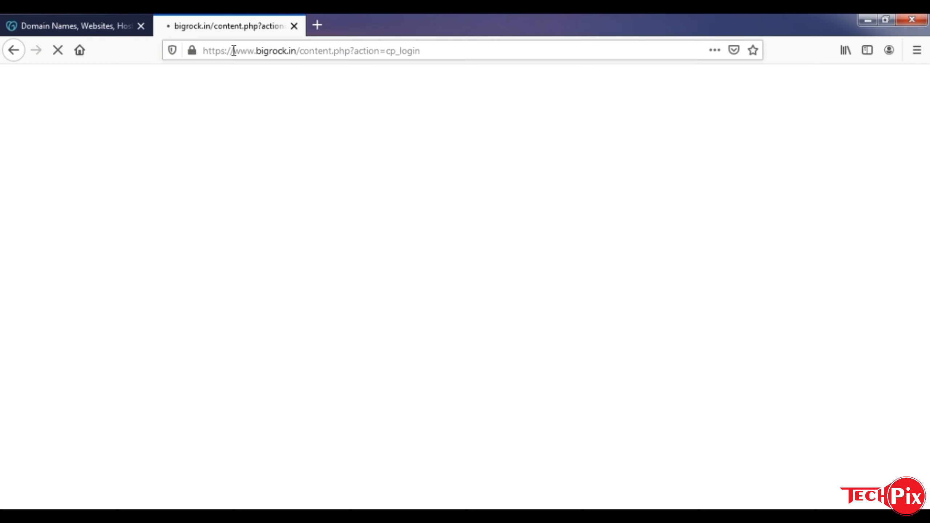
left_click(97, 23)
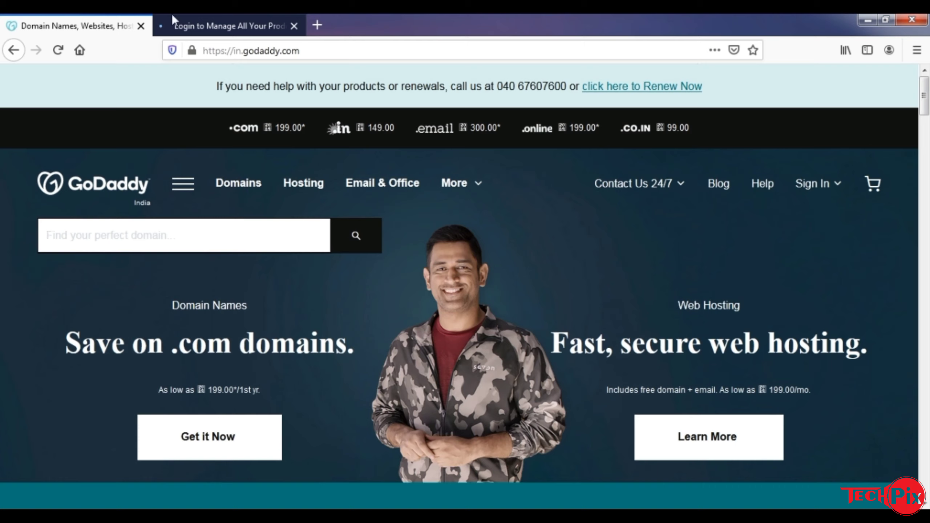
Switch to the BigRock site and go from its login page back to the home page
left_click(208, 17)
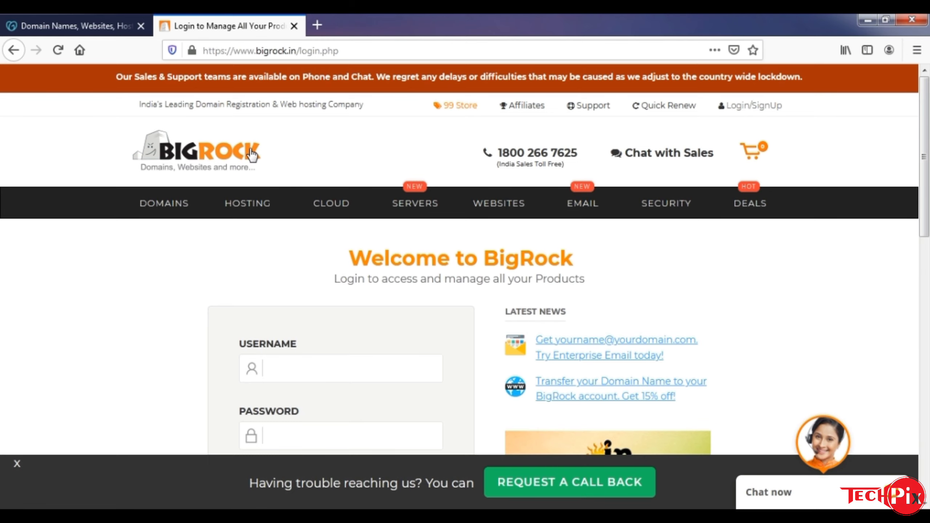
left_click(88, 23)
left_click(240, 20)
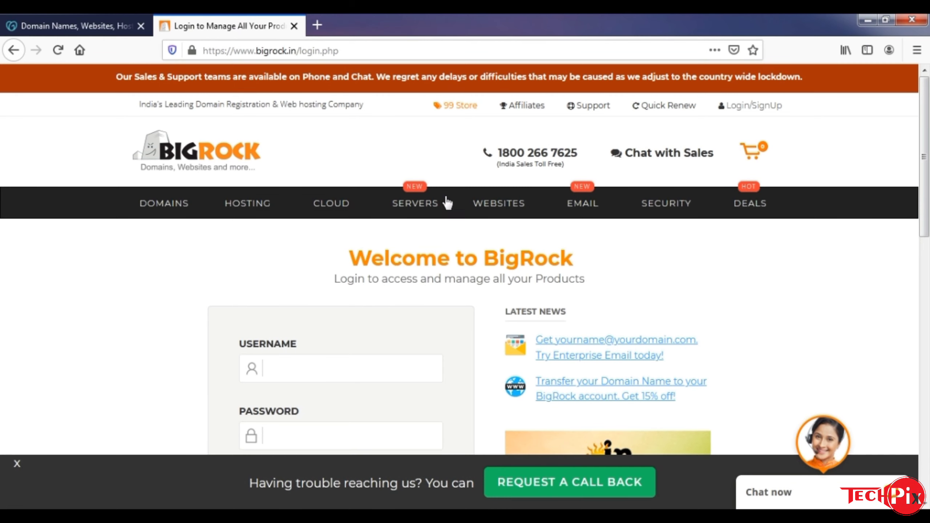
left_click(185, 148)
Search the GoDaddy site for the domain name indiland
left_click(96, 28)
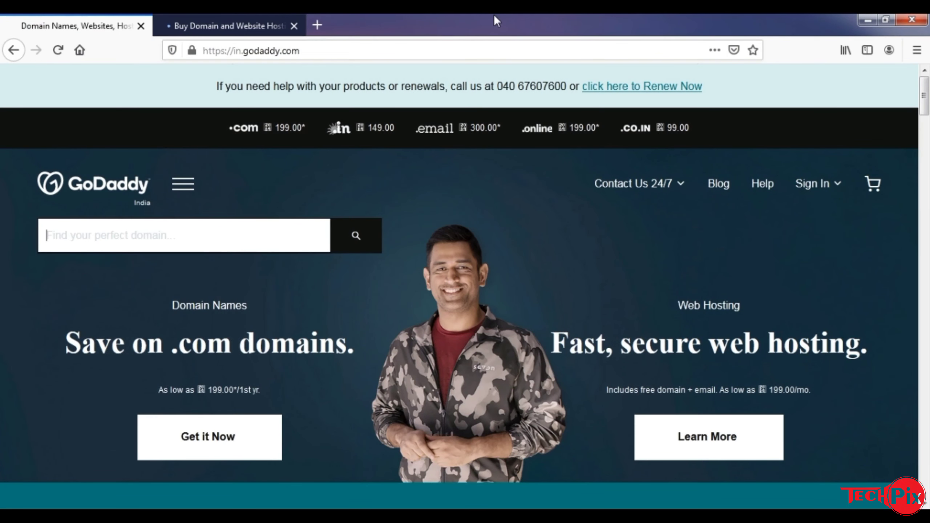
type("indiland")
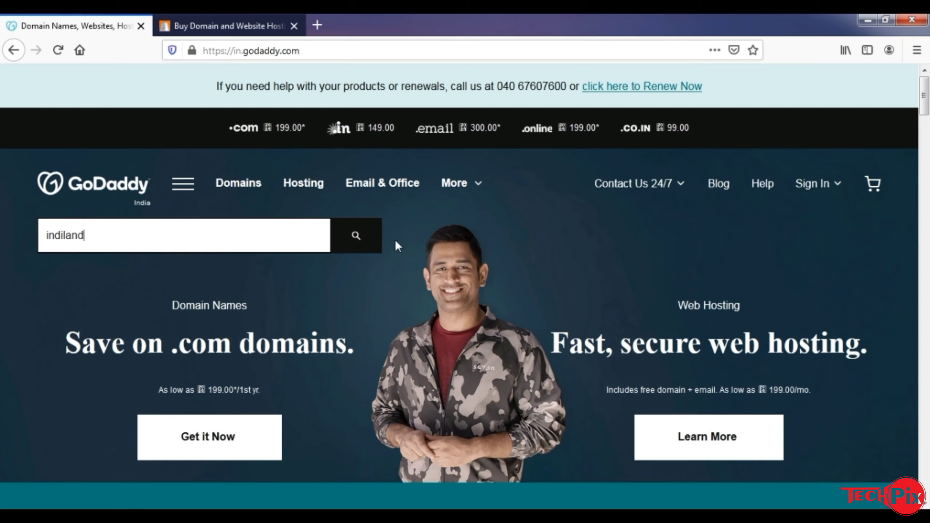
left_click(356, 241)
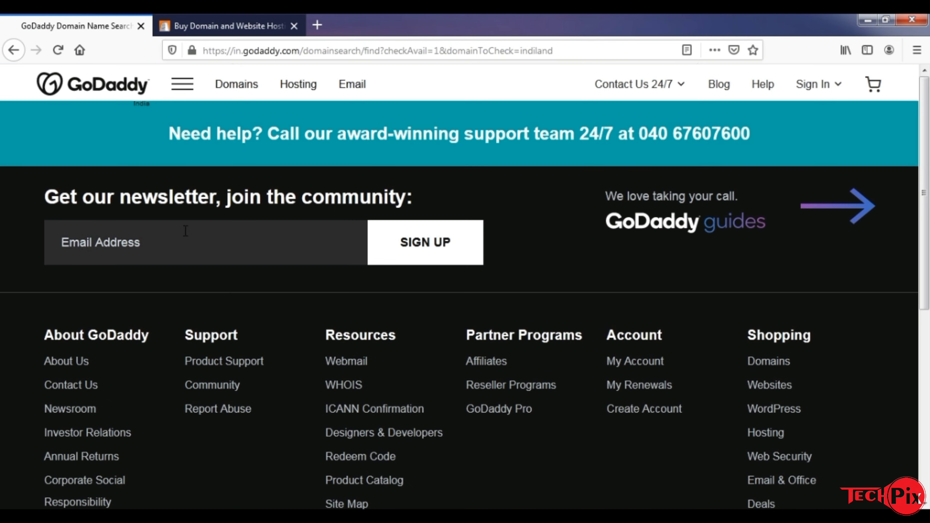
left_click(236, 25)
left_click(66, 25)
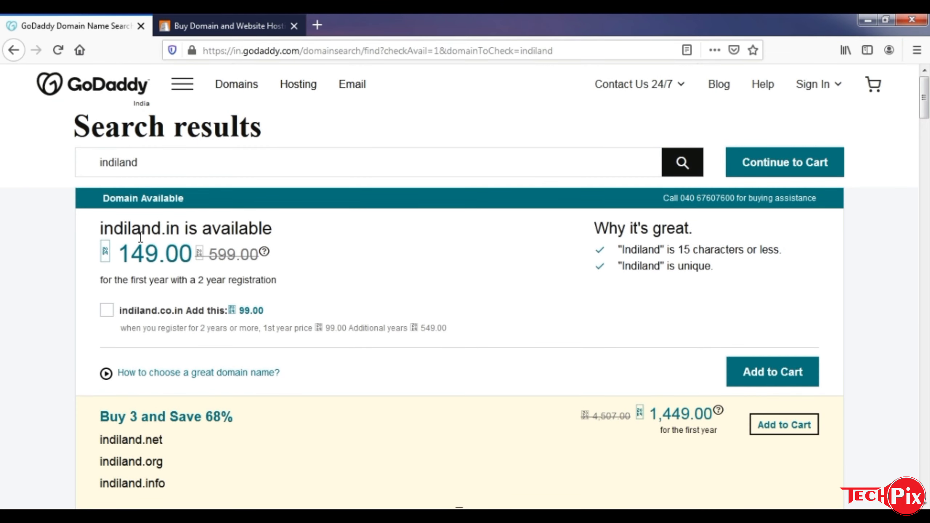
Examine the offers and alternate domains in GoDaddy's search results for indiland
left_click(137, 162)
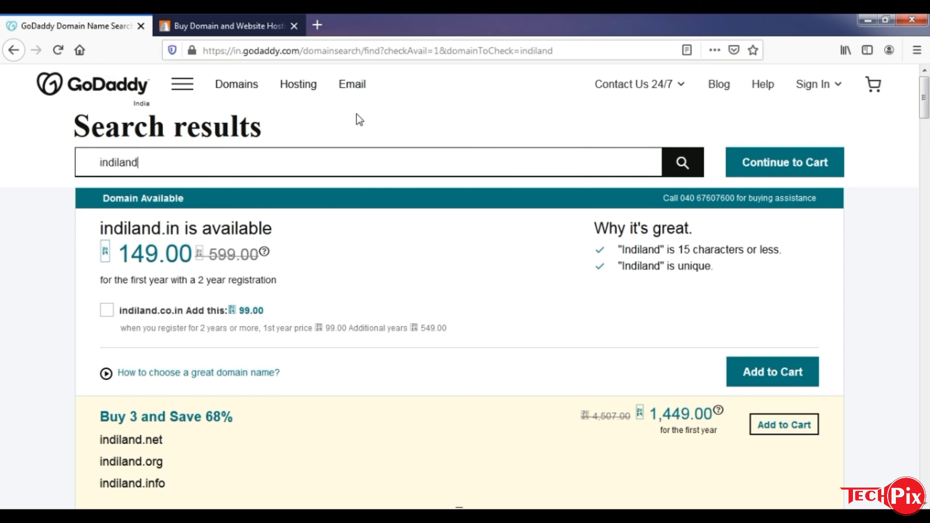
type(".com")
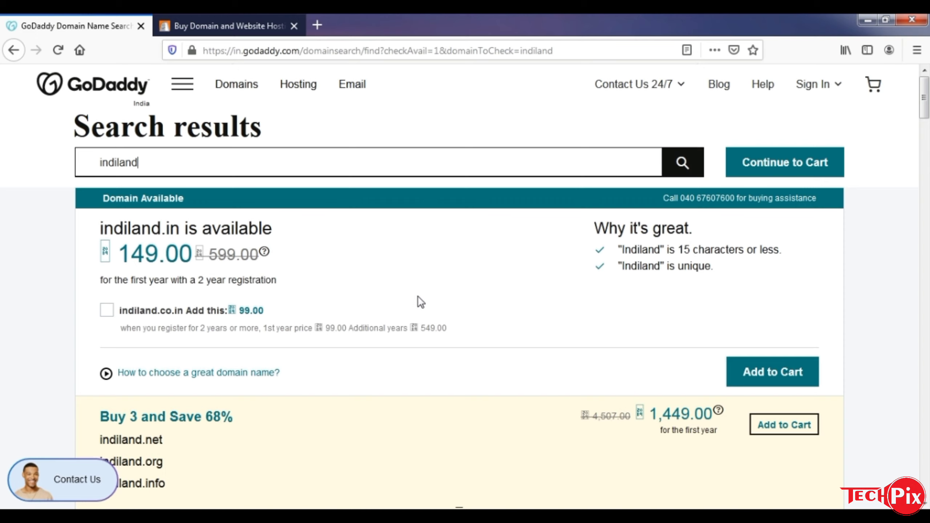
scroll(368, 305, "down", 3)
scroll(394, 272, "up", 3)
scroll(396, 310, "down", 4)
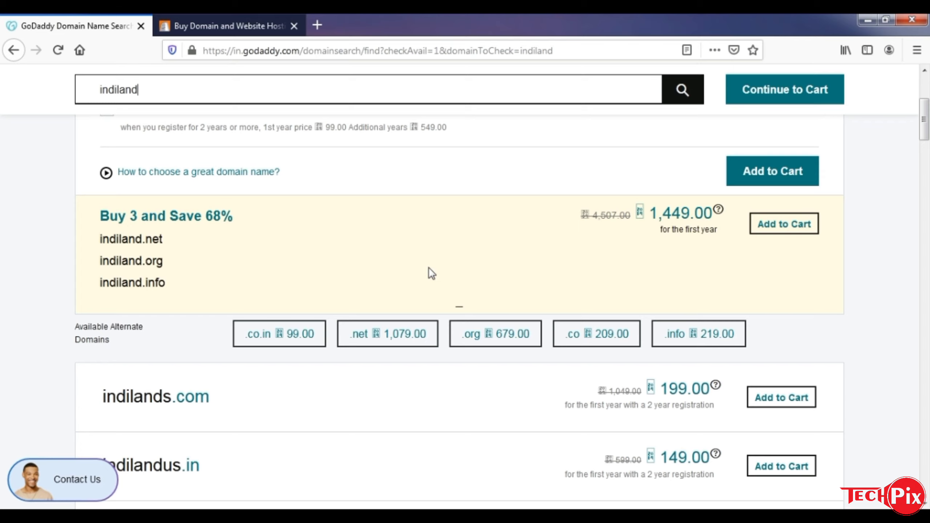
scroll(459, 253, "up", 5)
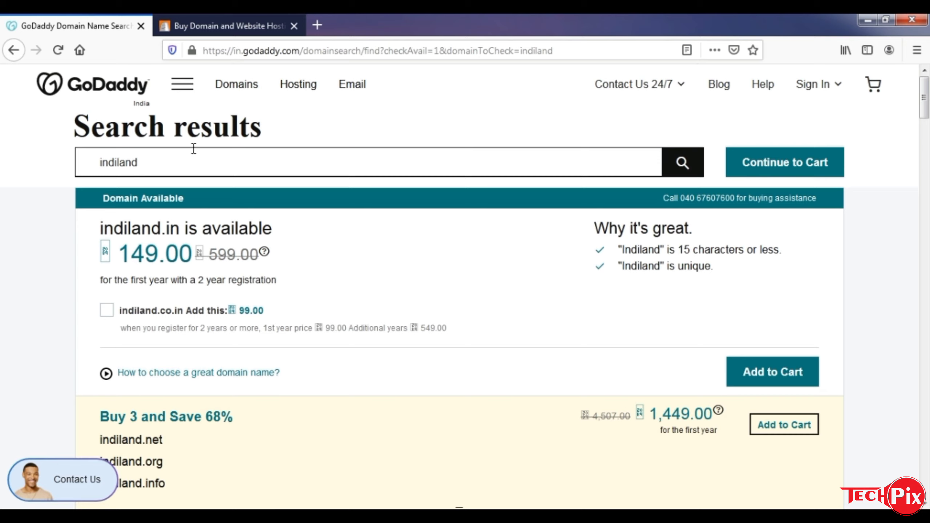
Highlight the searched name on GoDaddy and enter the same name, indiland, in BigRock's domain search
left_click(206, 22)
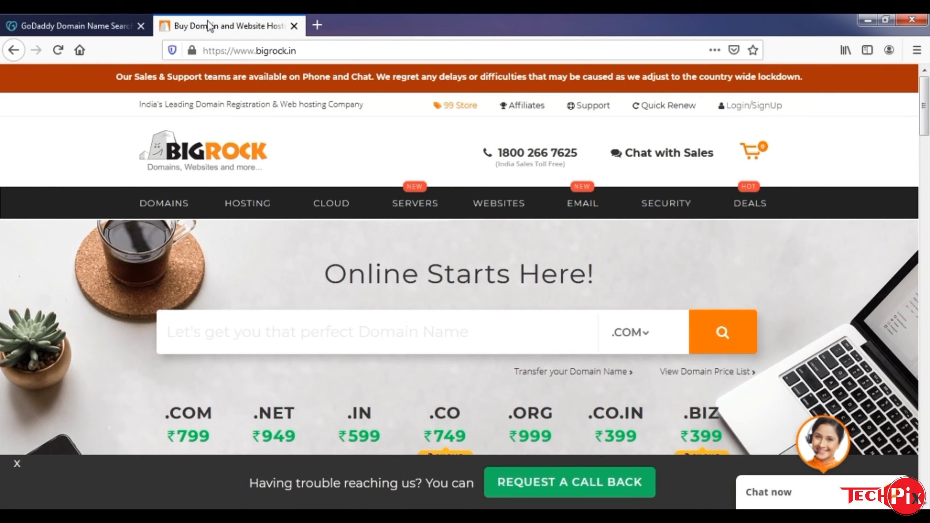
left_click(70, 26)
left_click(142, 166)
left_click_drag(117, 167, 78, 158)
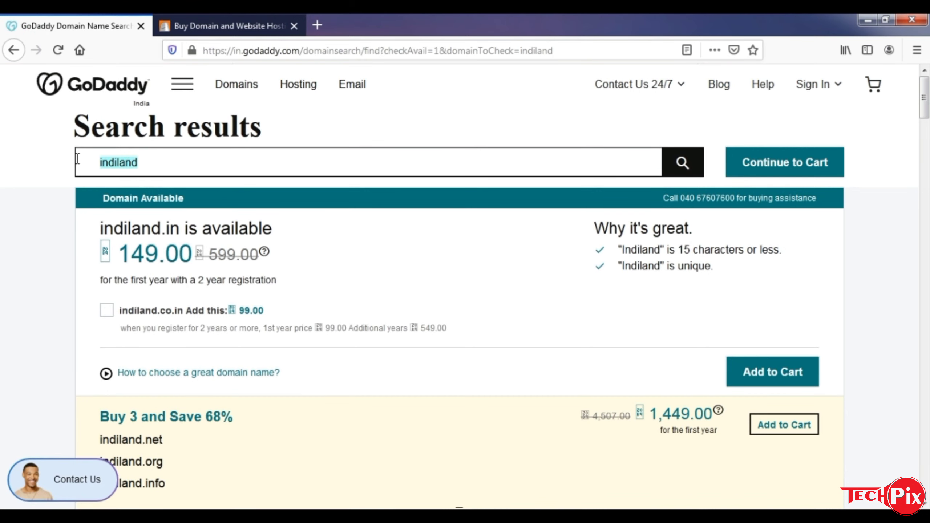
left_click(226, 25)
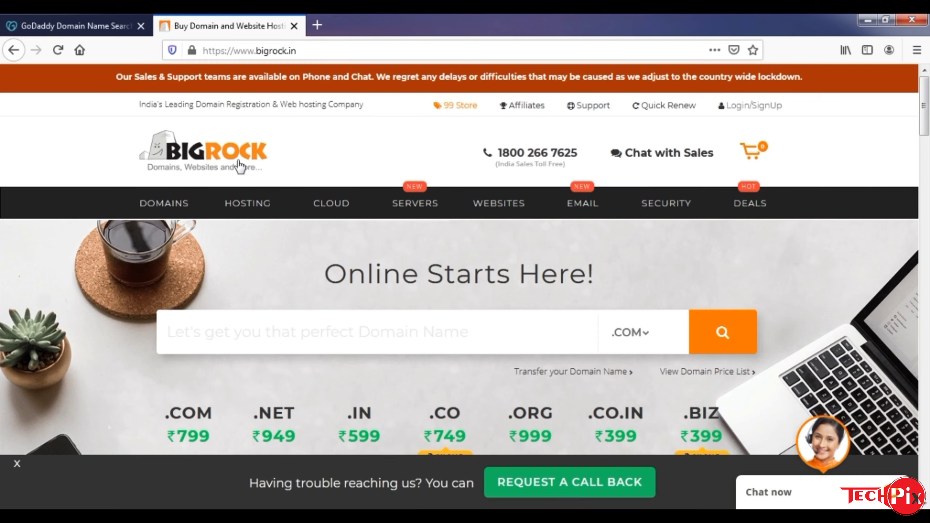
mouse_move(247, 203)
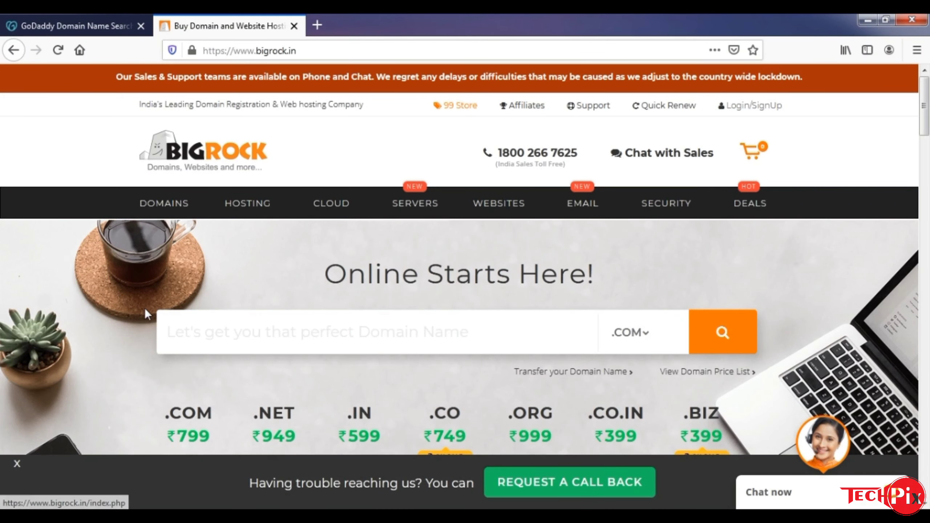
left_click(174, 318)
type("indiland")
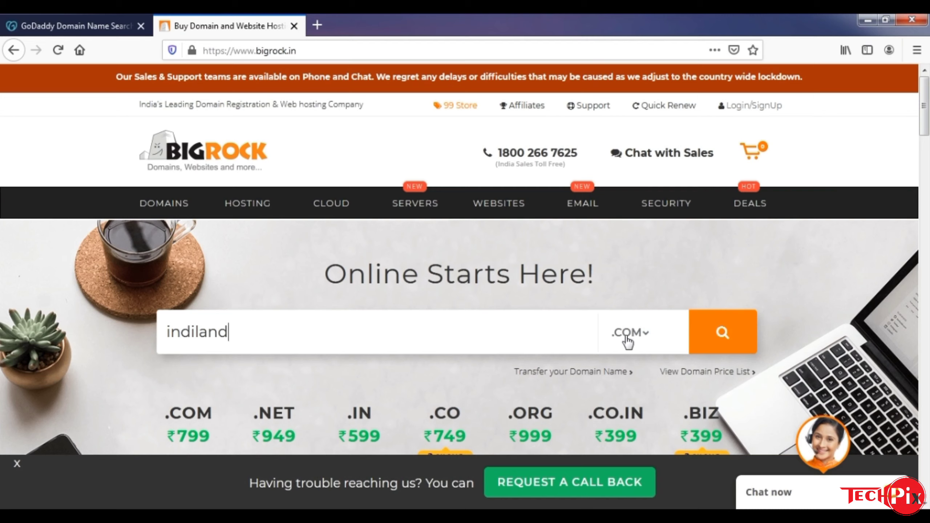
Select only the com and in extensions for the BigRock domain search and run the search
left_click(637, 338)
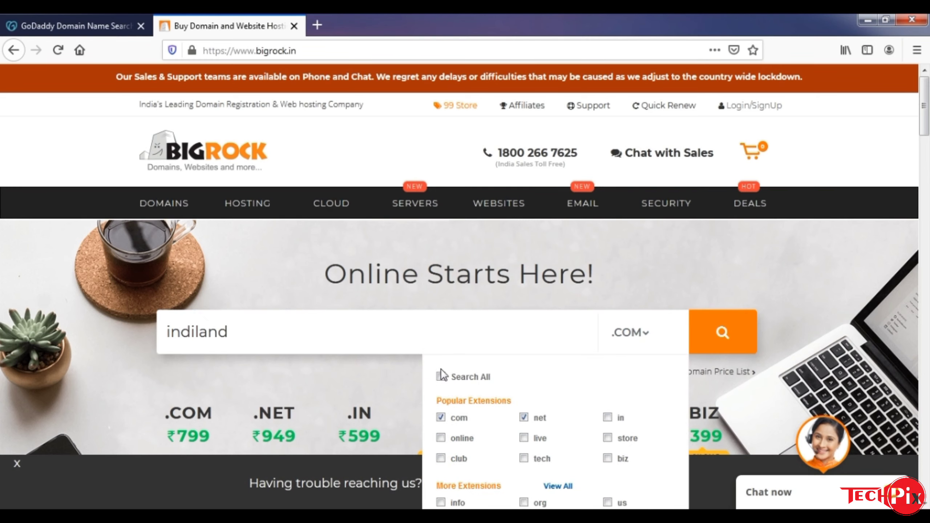
left_click(441, 377)
scroll(652, 394, "down", 4)
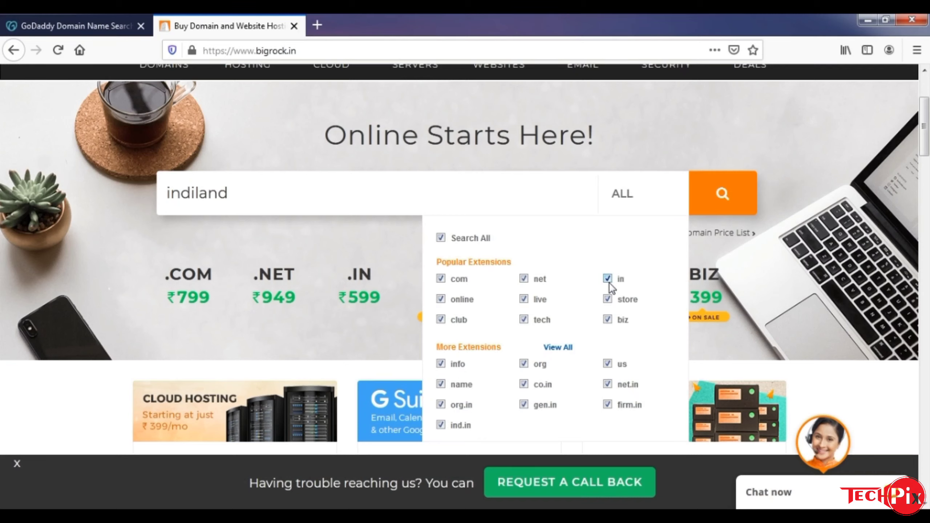
left_click(441, 240)
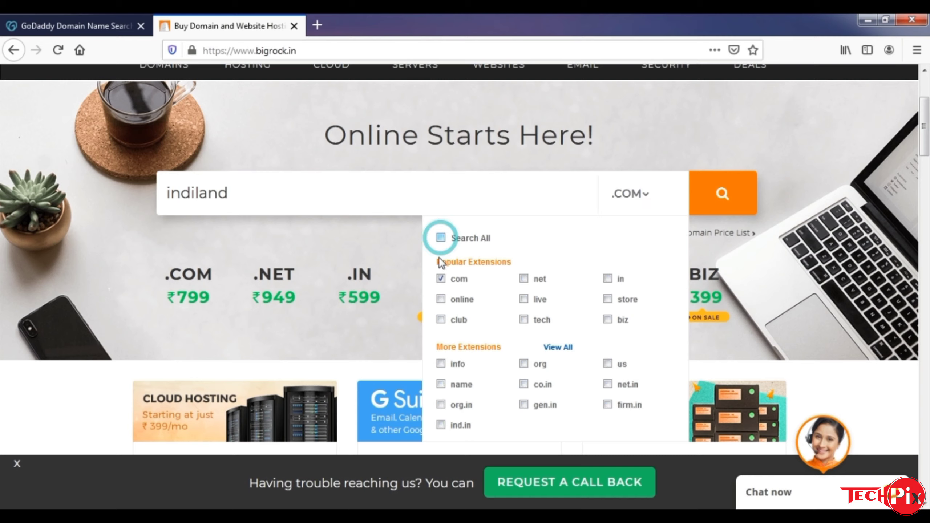
left_click(606, 280)
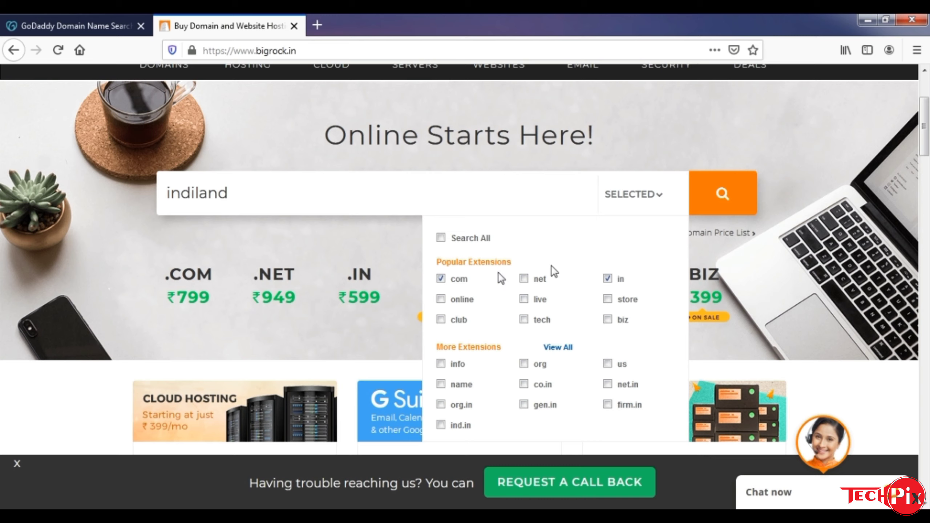
left_click(680, 148)
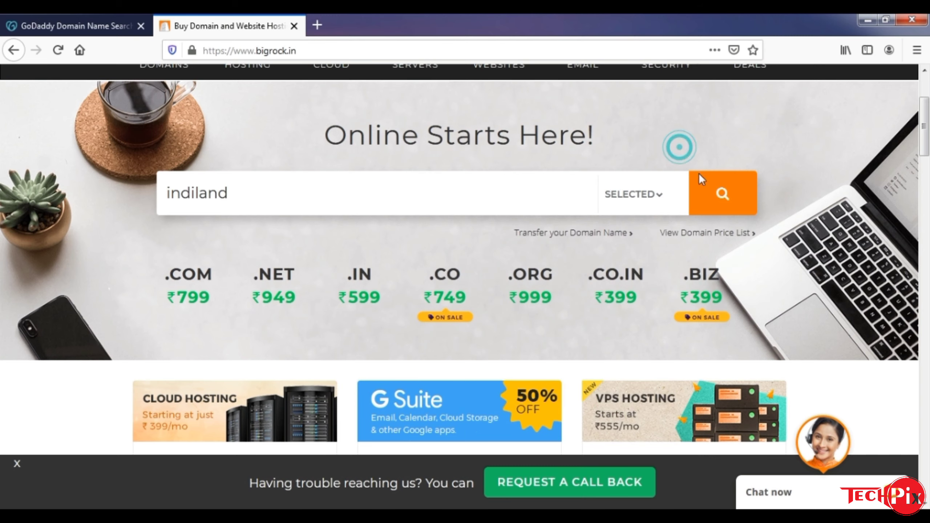
left_click(700, 180)
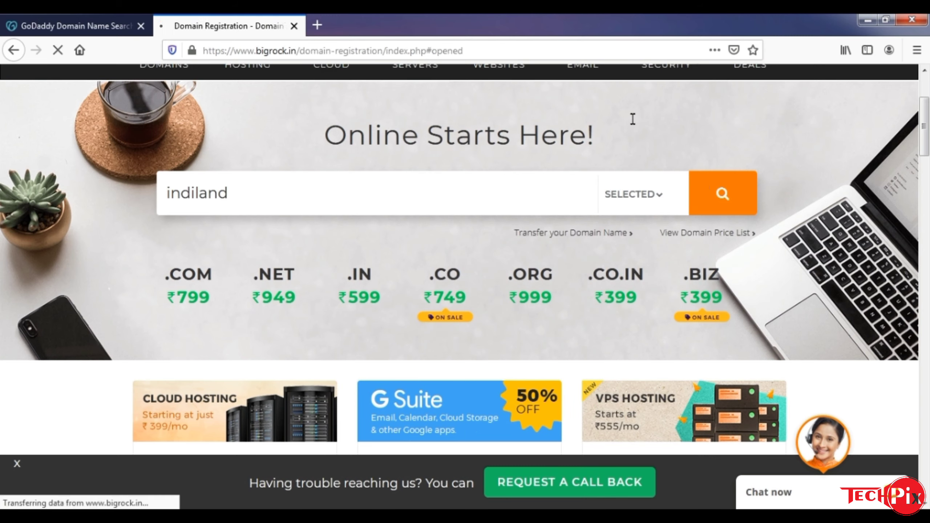
Review the available indiland domains and their prices on GoDaddy, dismissing the Windows color scheme prompt
left_click(56, 17)
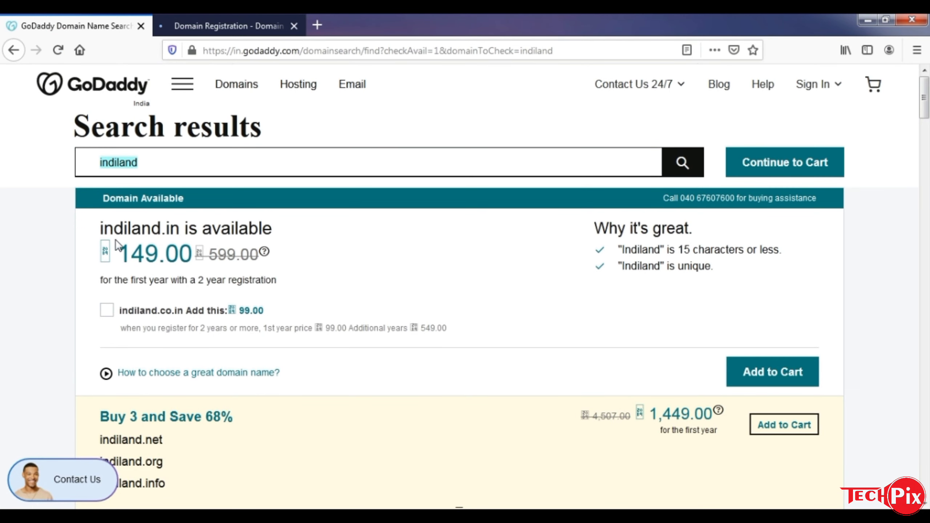
scroll(557, 335, "down", 2)
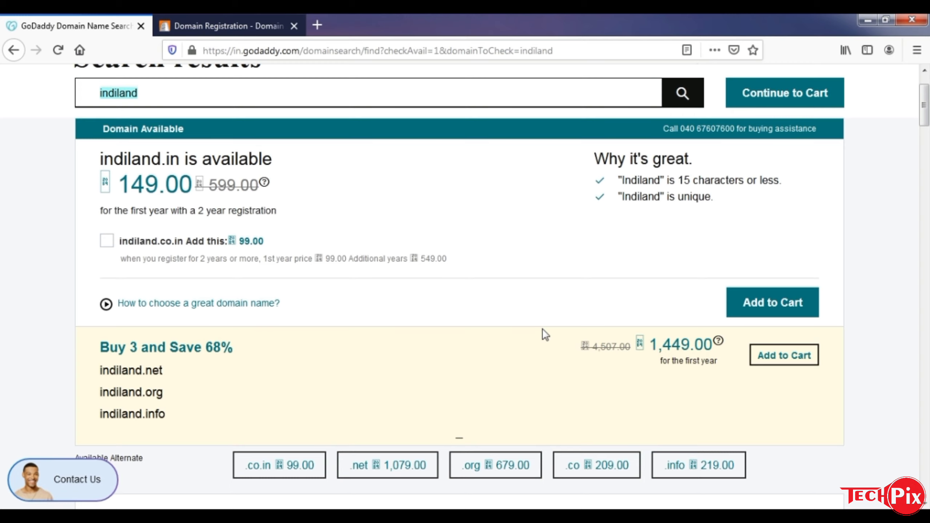
scroll(546, 335, "down", 5)
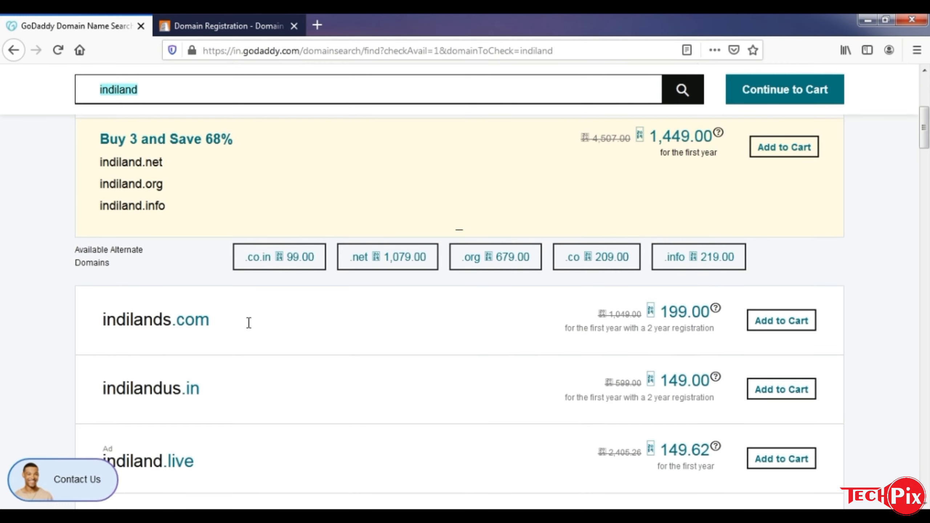
scroll(497, 348, "down", 3)
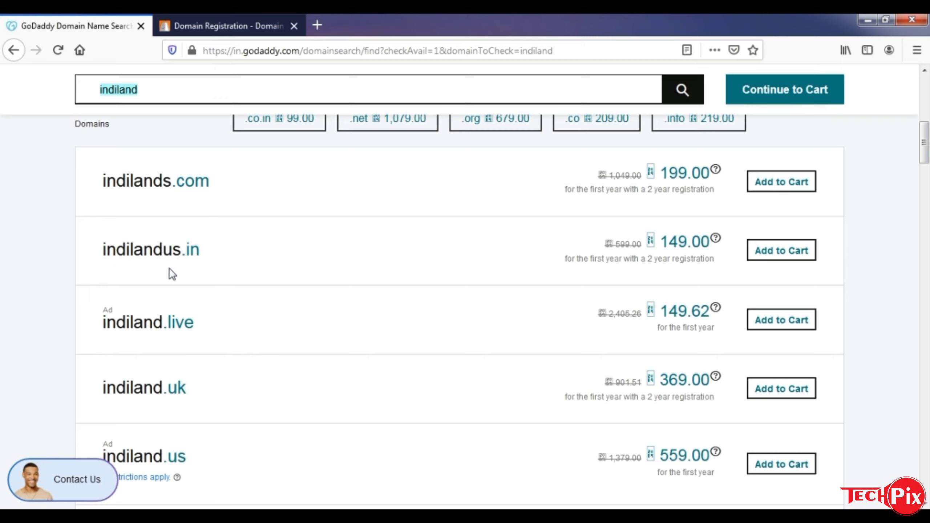
scroll(281, 314, "down", 3)
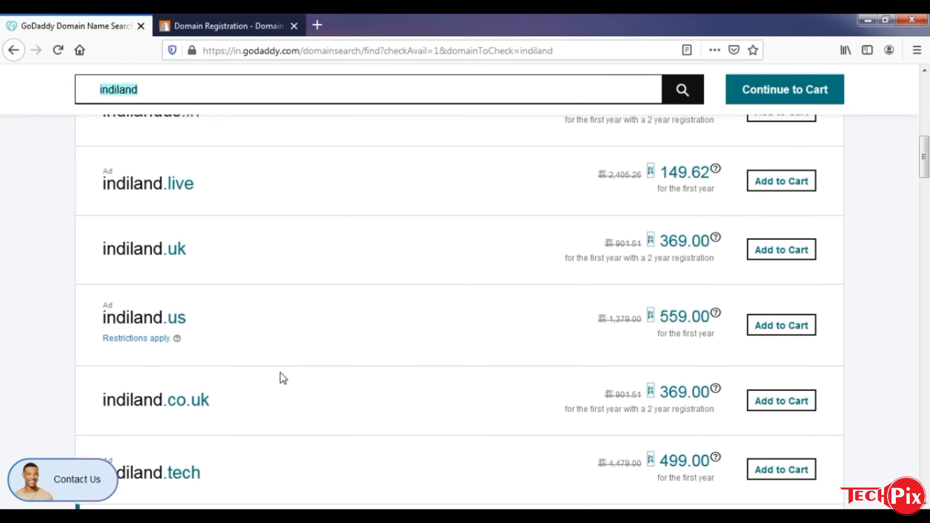
scroll(283, 379, "down", 3)
scroll(265, 386, "down", 3)
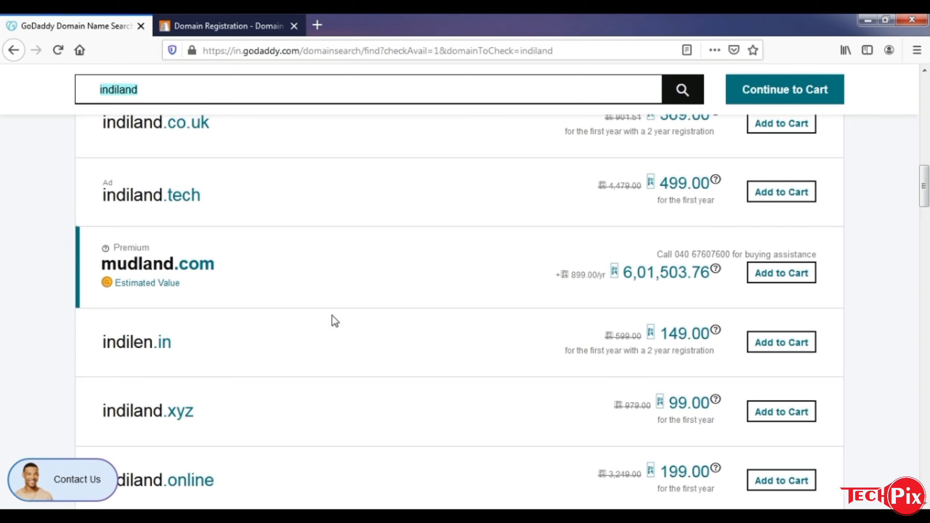
scroll(335, 321, "down", 3)
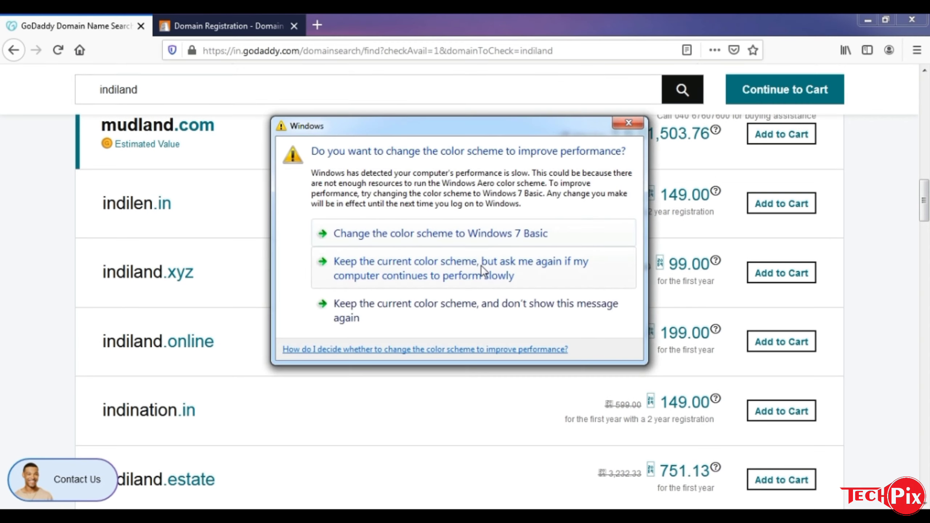
left_click(628, 126)
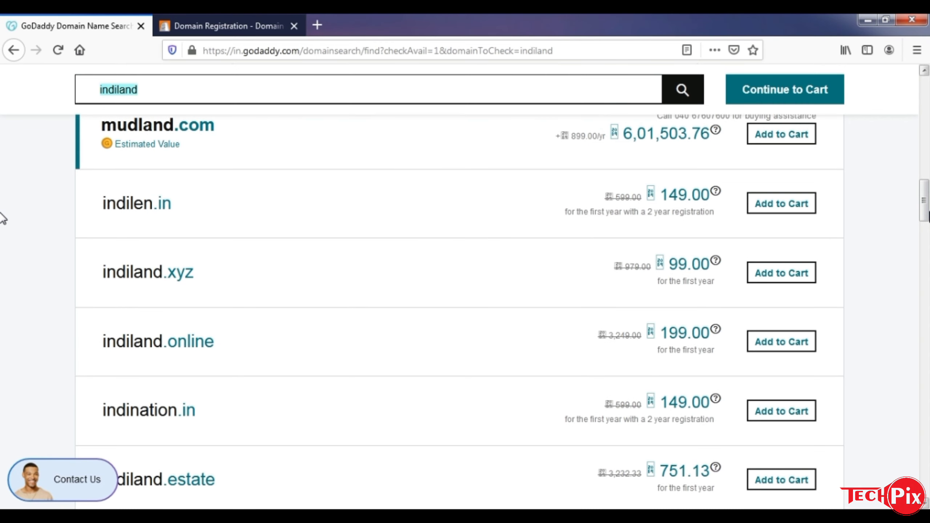
scroll(2, 224, "down", 3)
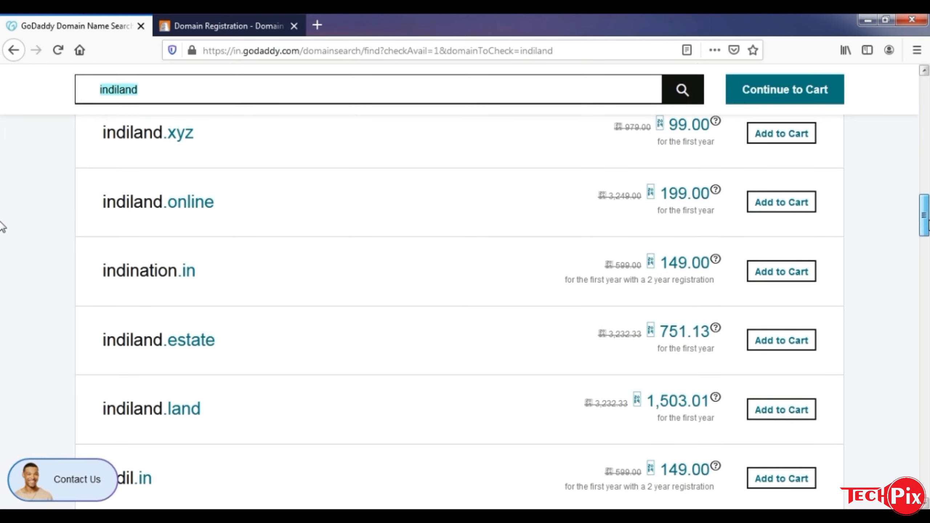
scroll(1, 224, "up", 15)
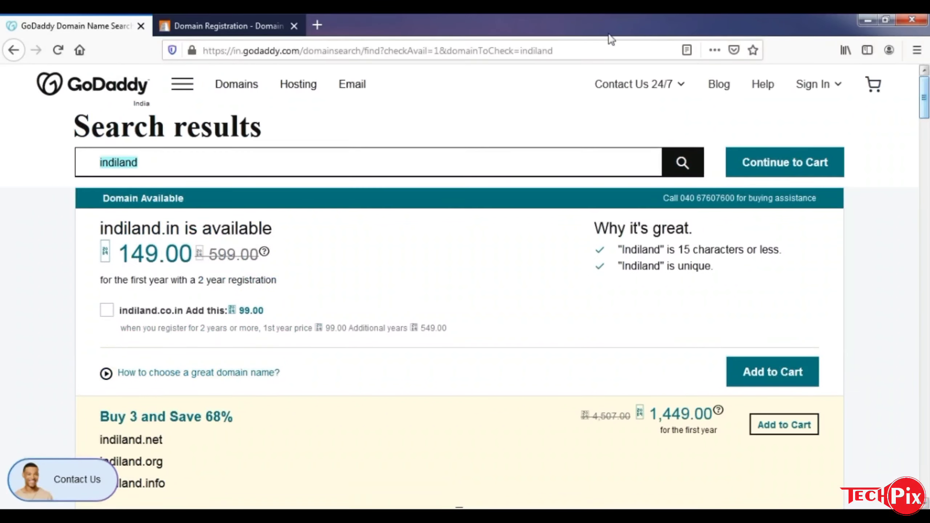
Review the indiland domains and yearly prices in BigRock's search results
left_click(189, 19)
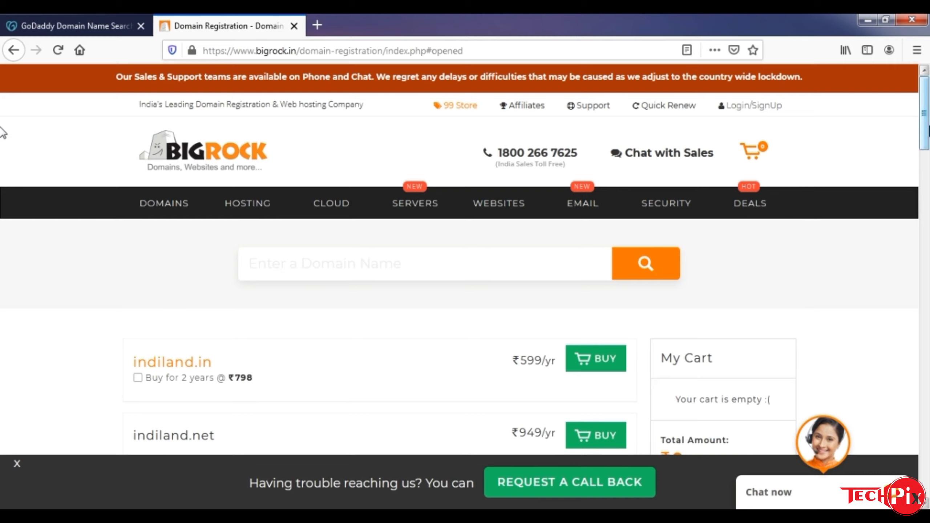
scroll(2, 139, "down", 6)
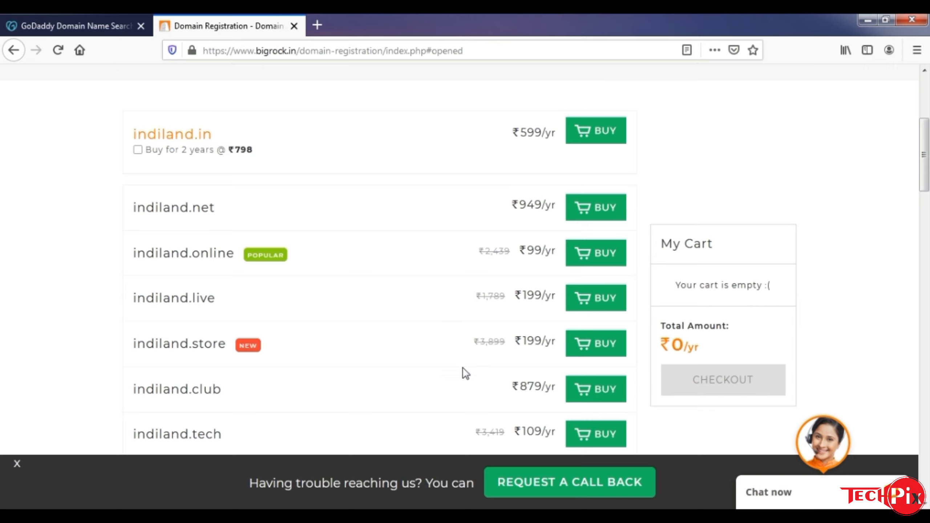
scroll(479, 352, "down", 2)
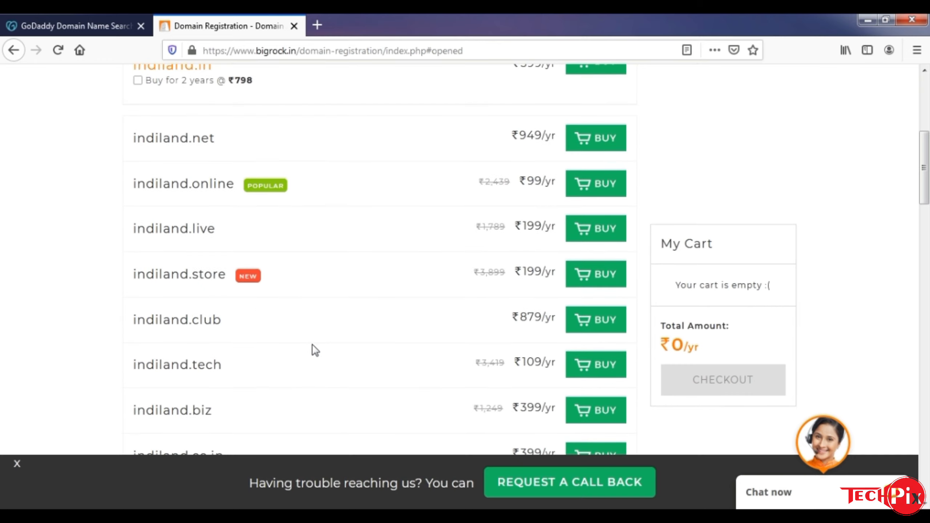
scroll(319, 350, "down", 4)
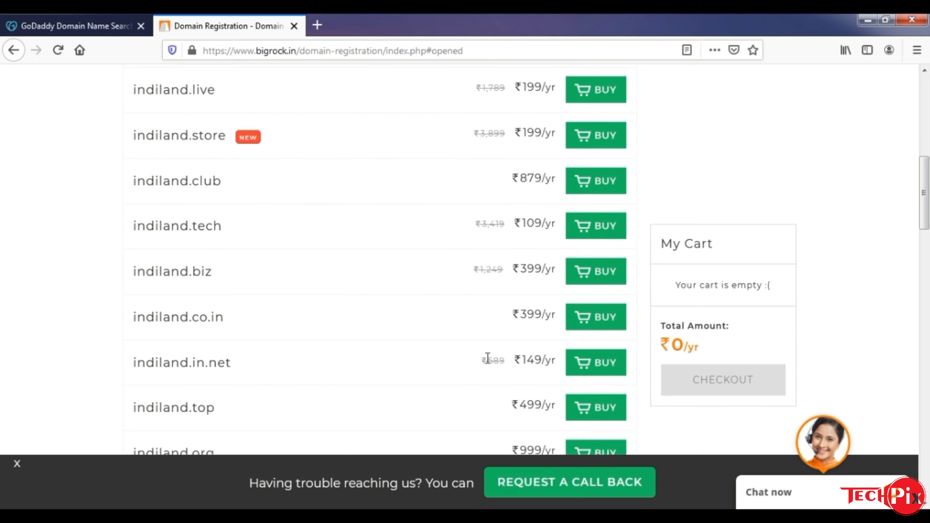
Compare the remaining indiland extensions and prices in the BigRock search results with those listed on GoDaddy
scroll(487, 358, "down", 4)
scroll(423, 273, "up", 10)
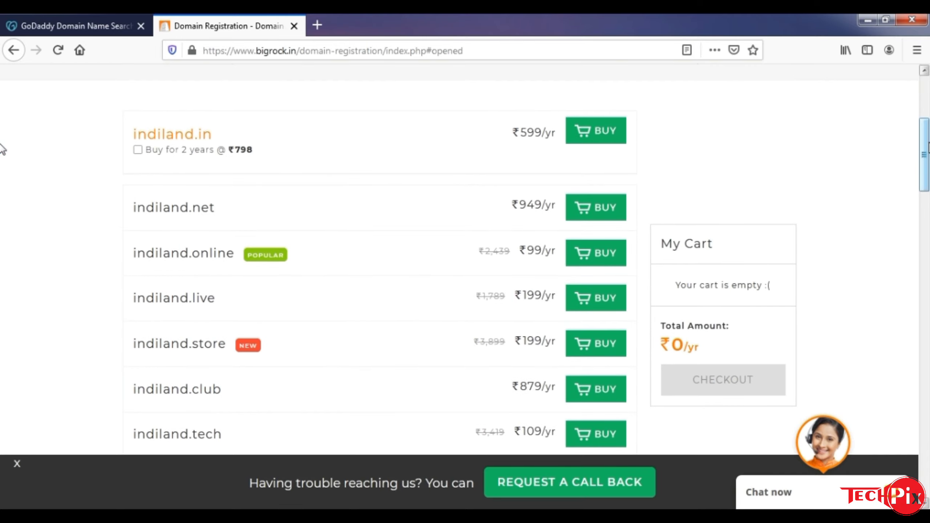
scroll(2, 148, "up", 5)
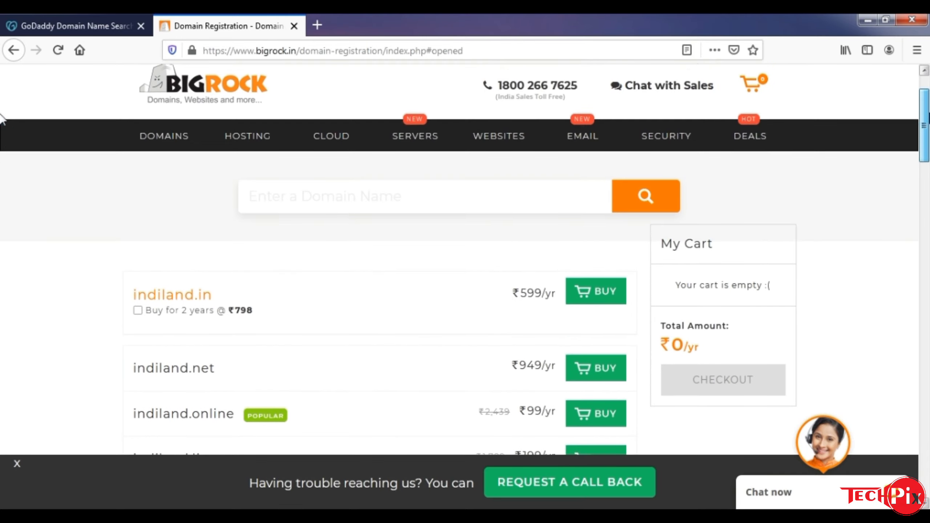
left_click(100, 17)
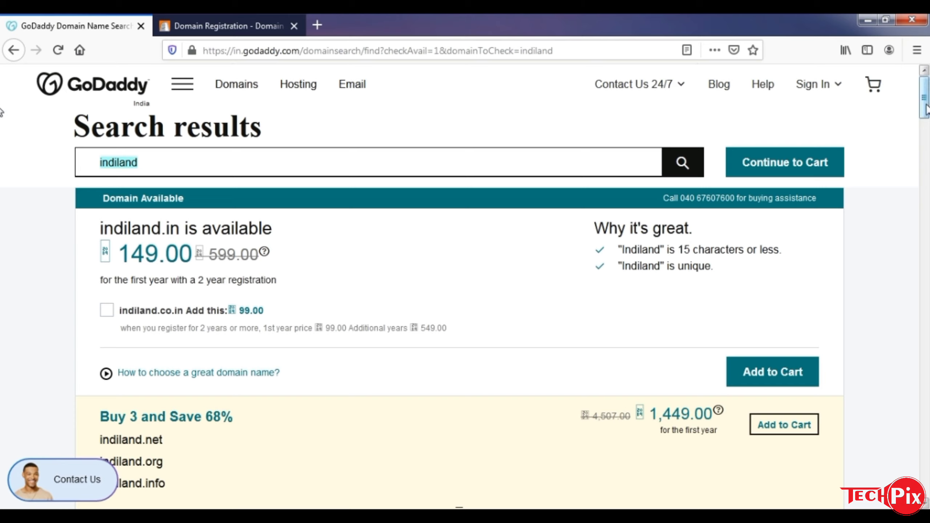
left_click_drag(927, 107, 927, 454)
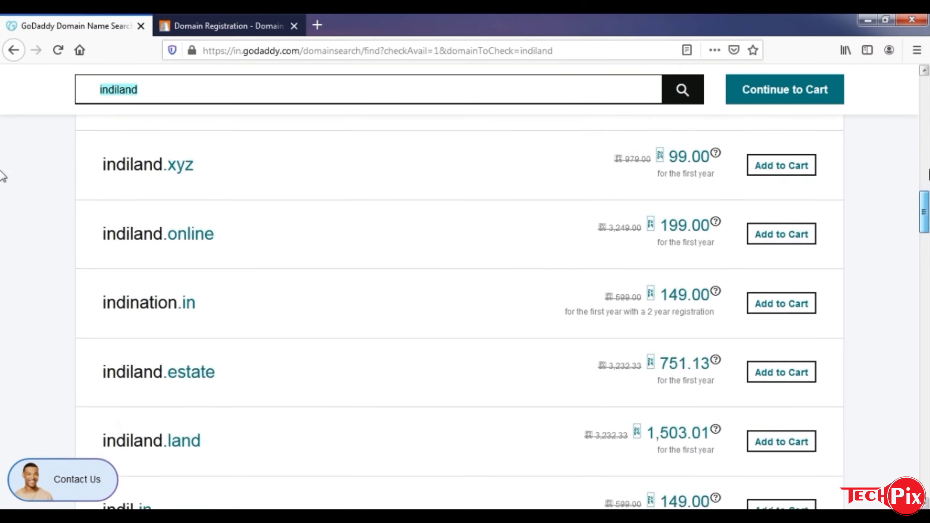
key("Home")
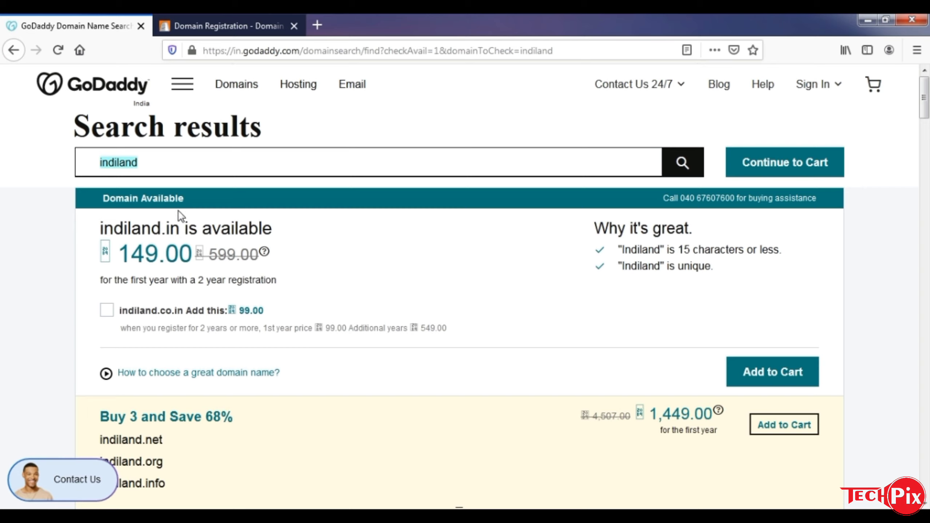
Search GoDaddy for indiland.com, highlight the domain name in the result and review the suggested alternatives
left_click(155, 160)
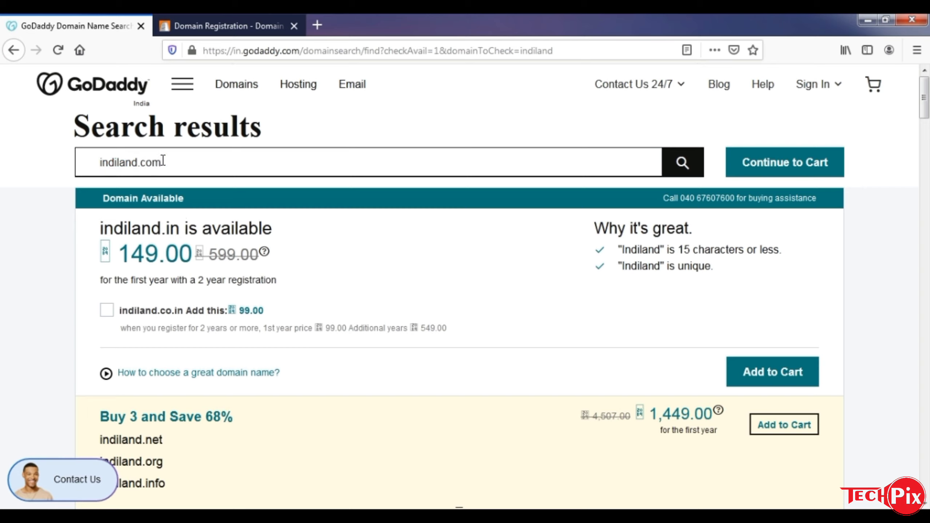
left_click(683, 173)
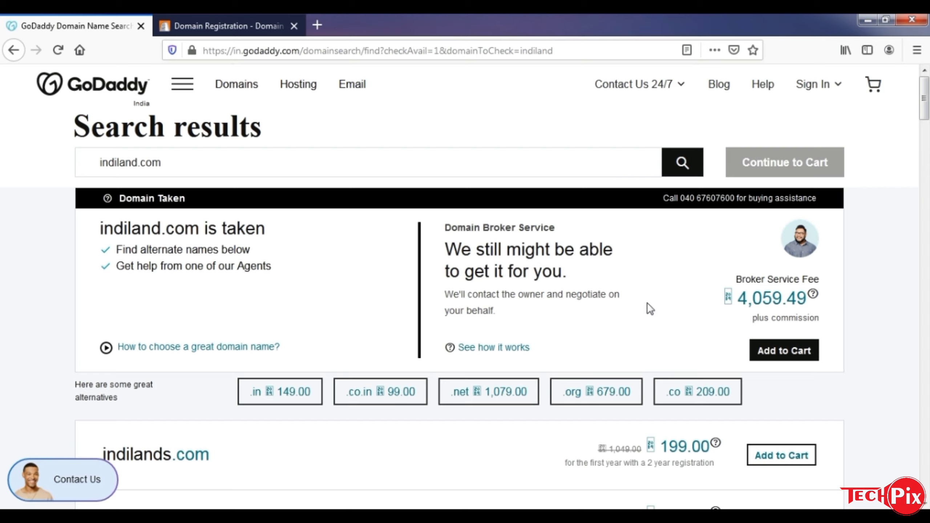
left_click_drag(96, 232, 170, 233)
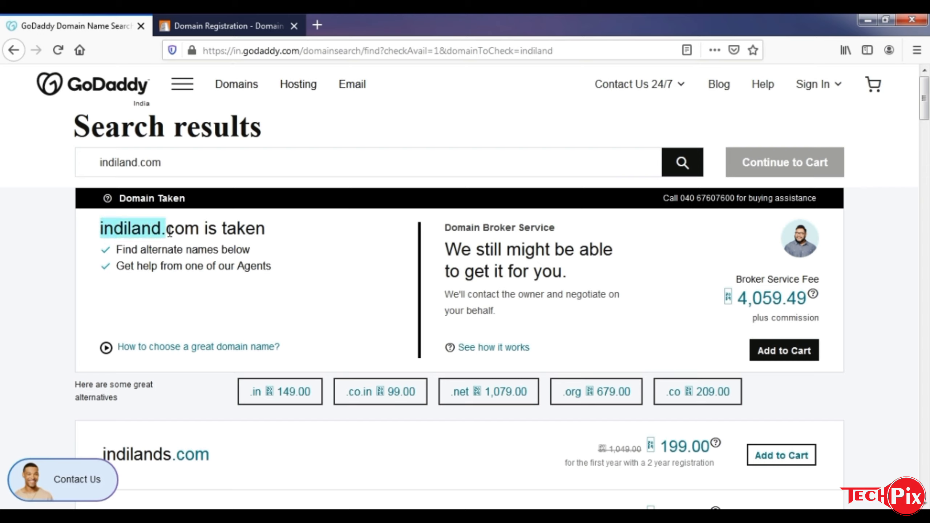
left_click(171, 233)
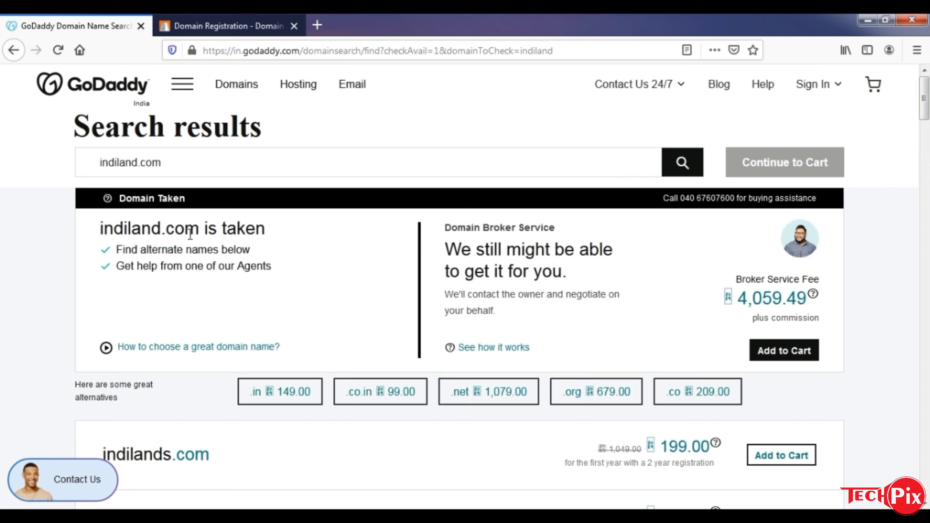
left_click_drag(204, 232, 102, 233)
left_click(102, 233)
scroll(433, 362, "down", 5)
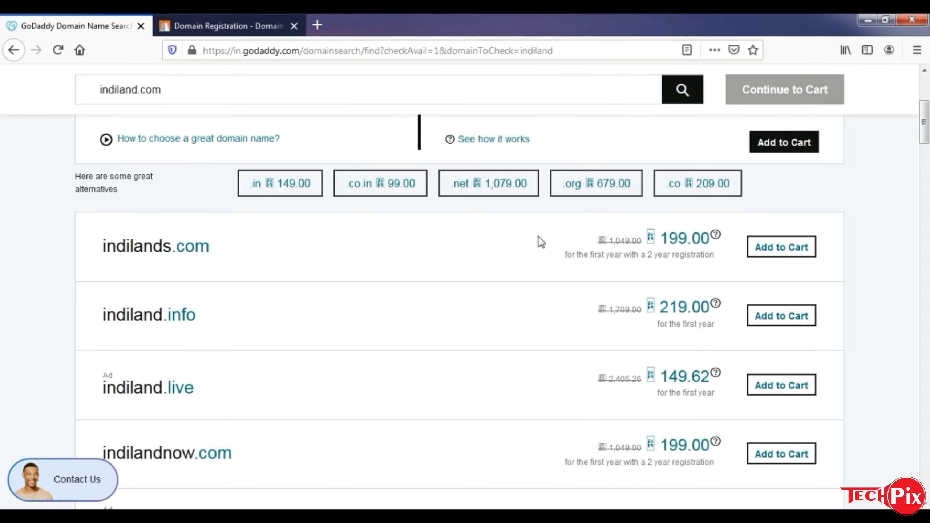
scroll(505, 297, "up", 5)
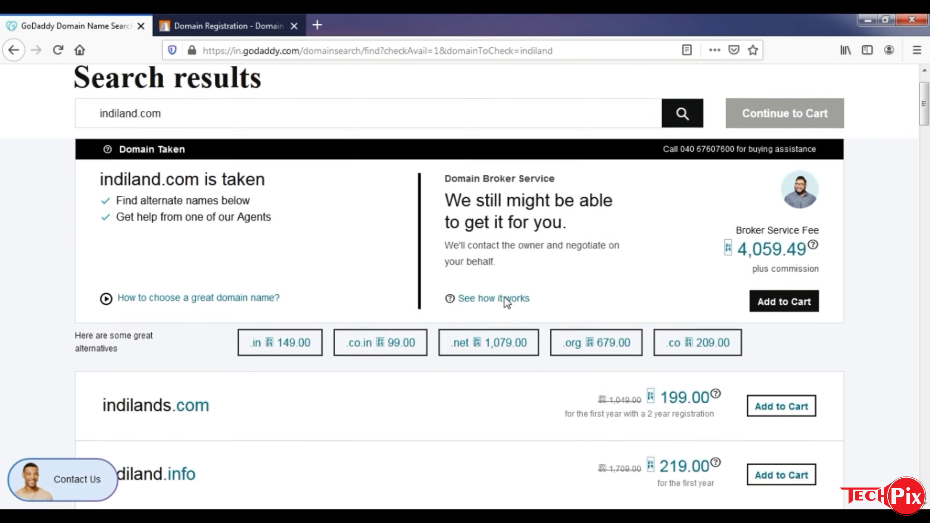
Change the extension in GoDaddy's domain search to look up indiland.in
left_click(215, 163)
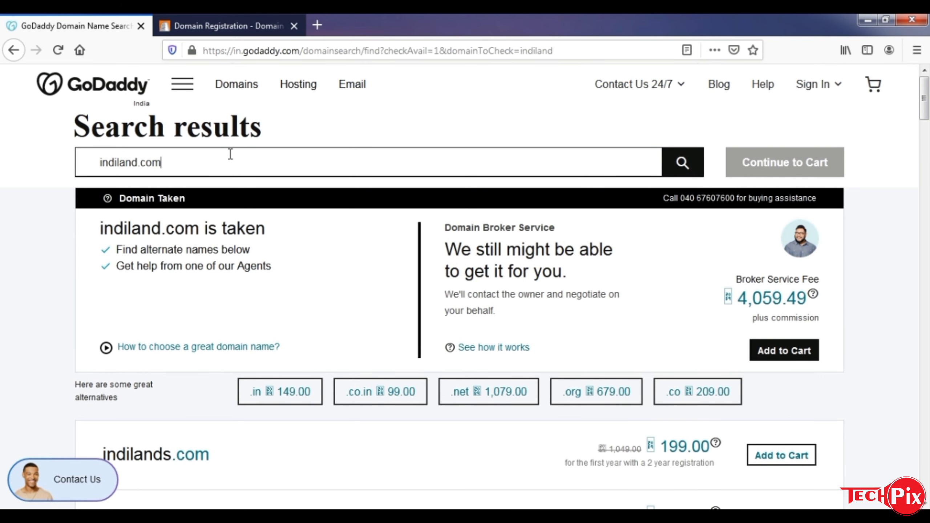
key("BackSpace")
key("BackSpace")
type("in")
key("Return")
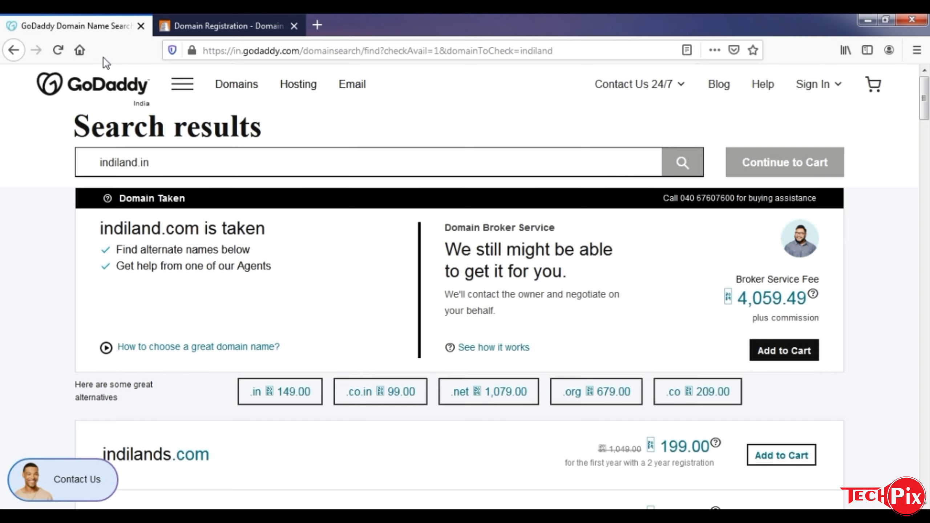
Check the indiland.in price on BigRock against the GoDaddy offer and return to GoDaddy's search results
left_click(230, 15)
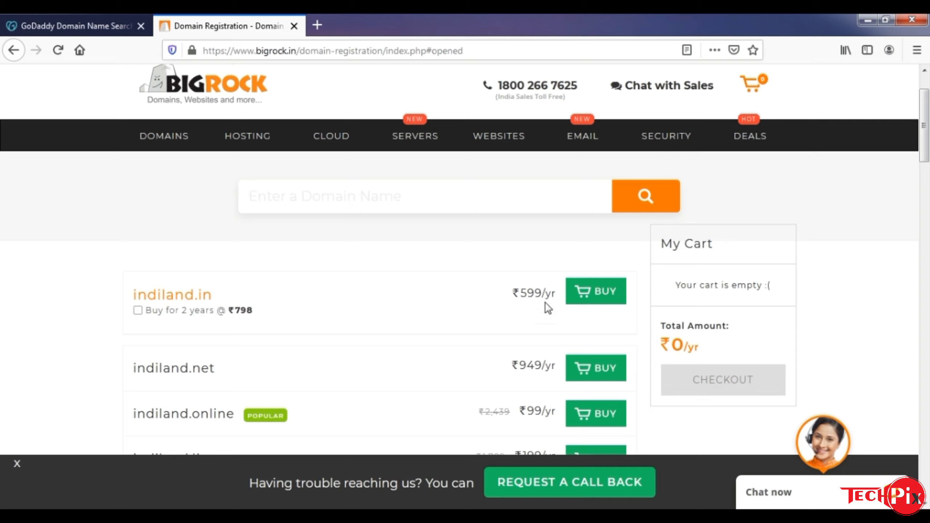
left_click(73, 26)
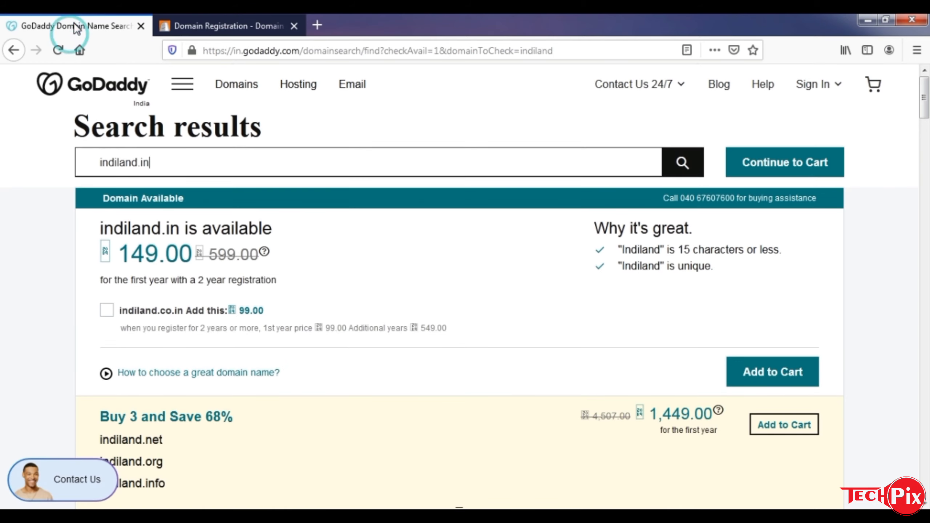
left_click(176, 165)
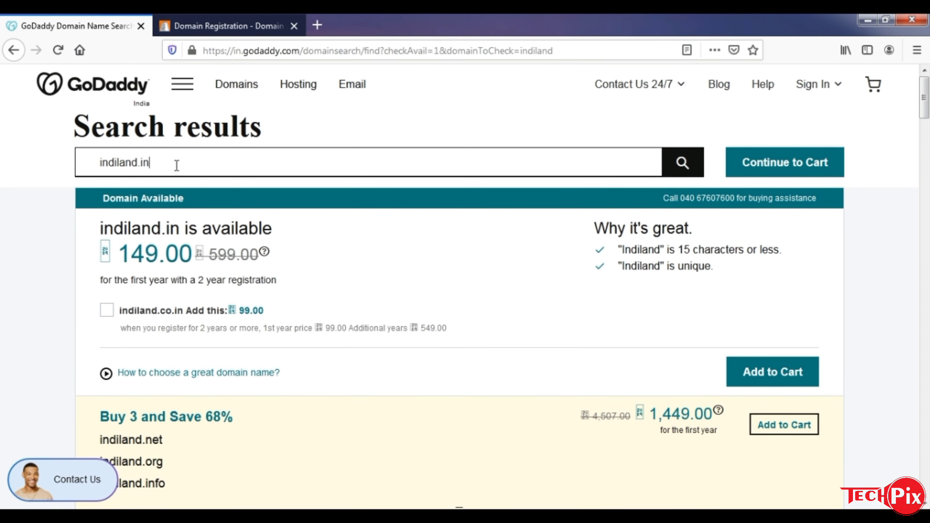
Open GoDaddy's account creation form for new customers
left_click(828, 85)
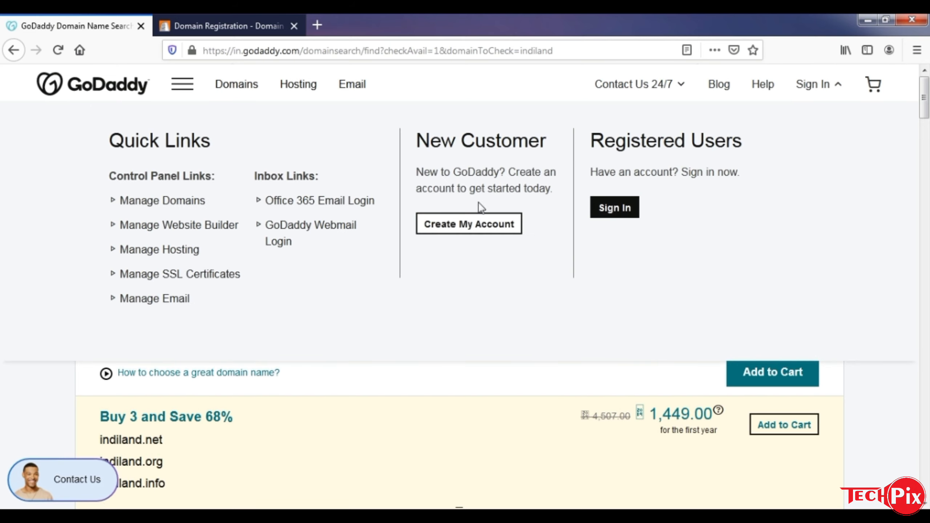
left_click(467, 225)
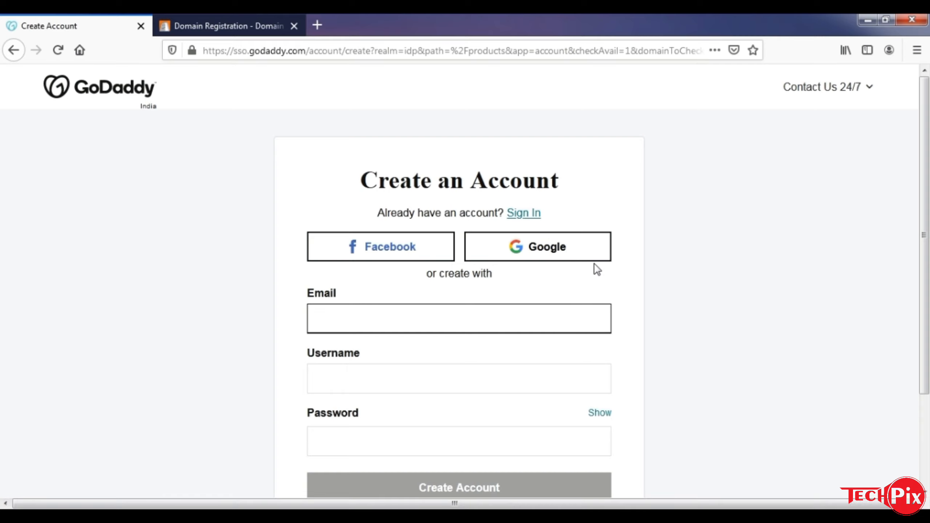
Examine the email and username fields of GoDaddy's account form, including the username requirements, without filling them in
left_click(354, 376)
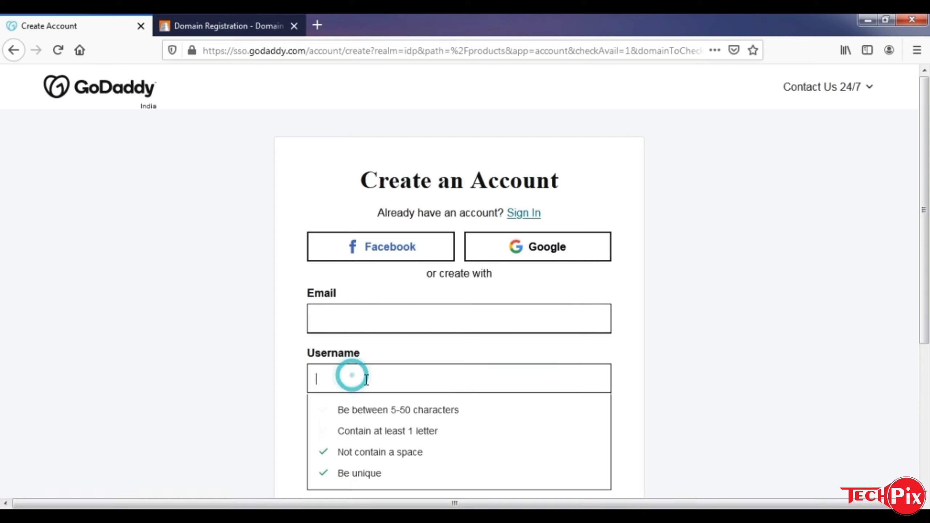
left_click(185, 323)
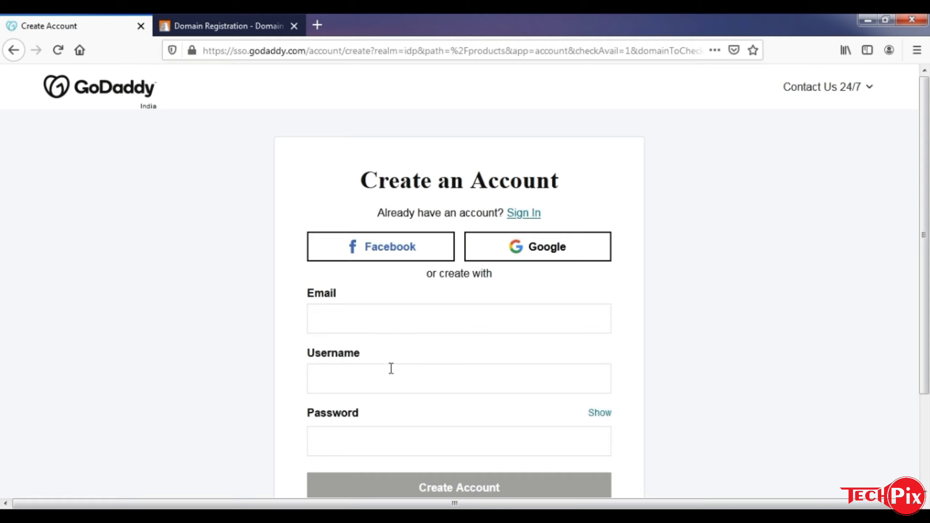
left_click(326, 314)
left_click(675, 303)
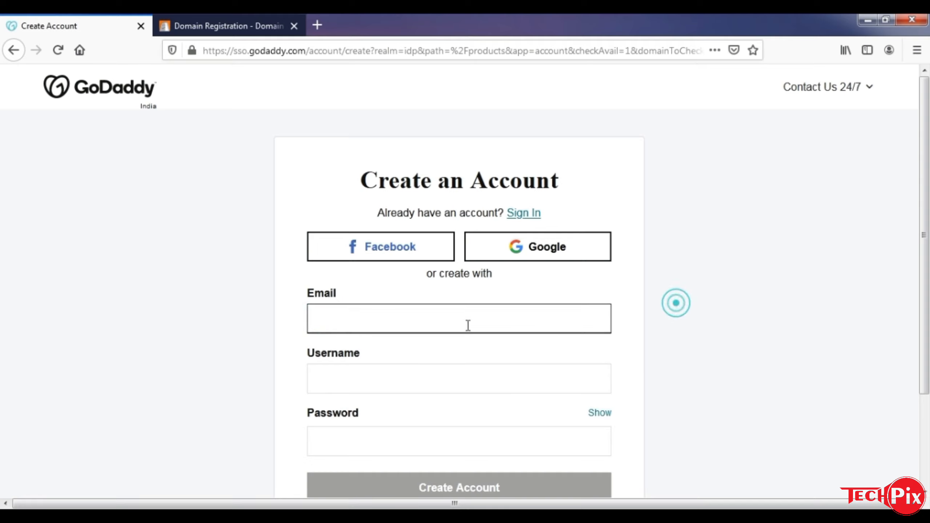
left_click(368, 315)
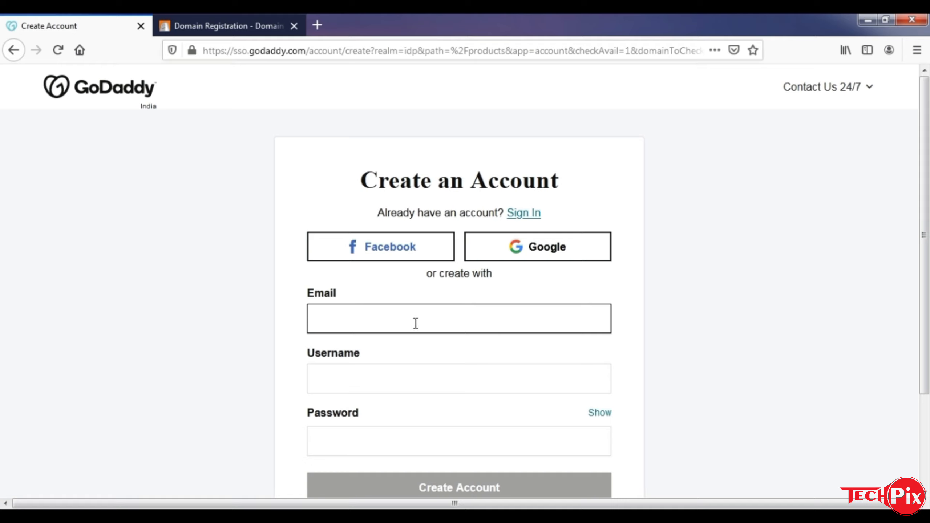
left_click(341, 377)
left_click(287, 365)
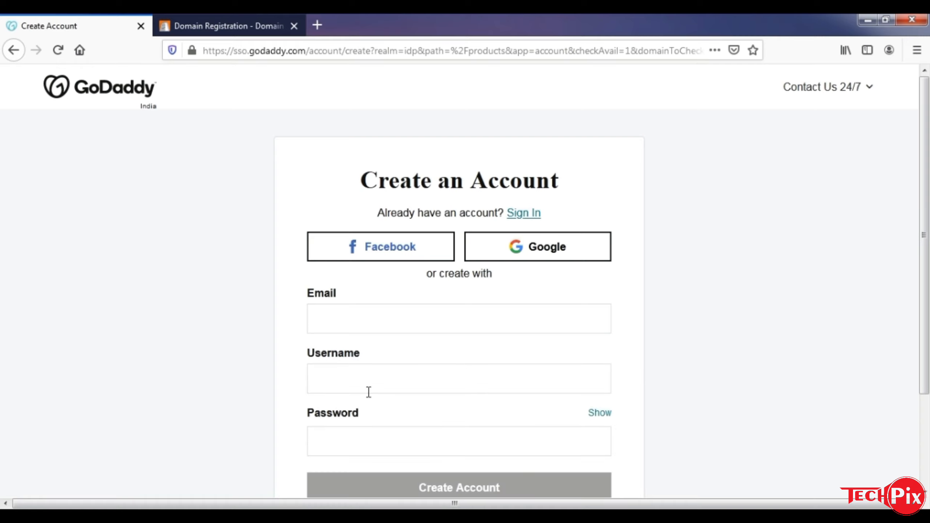
left_click(350, 377)
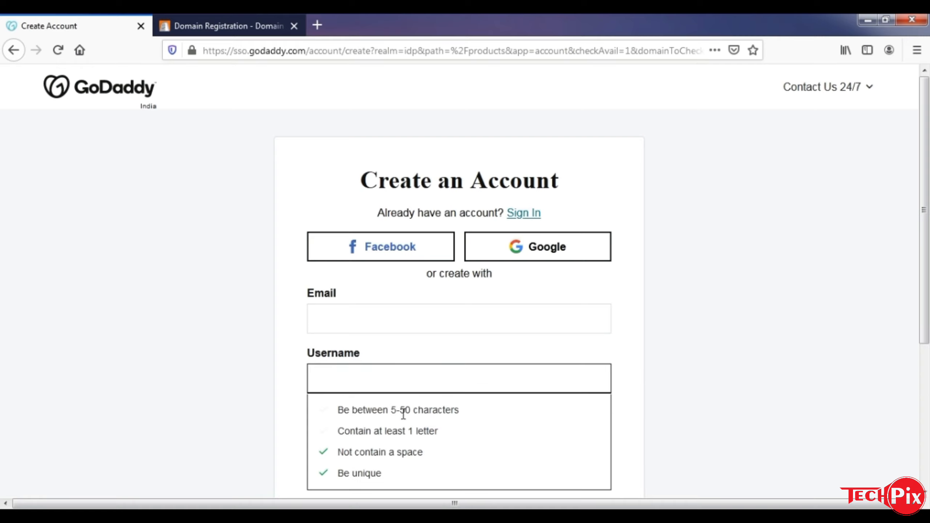